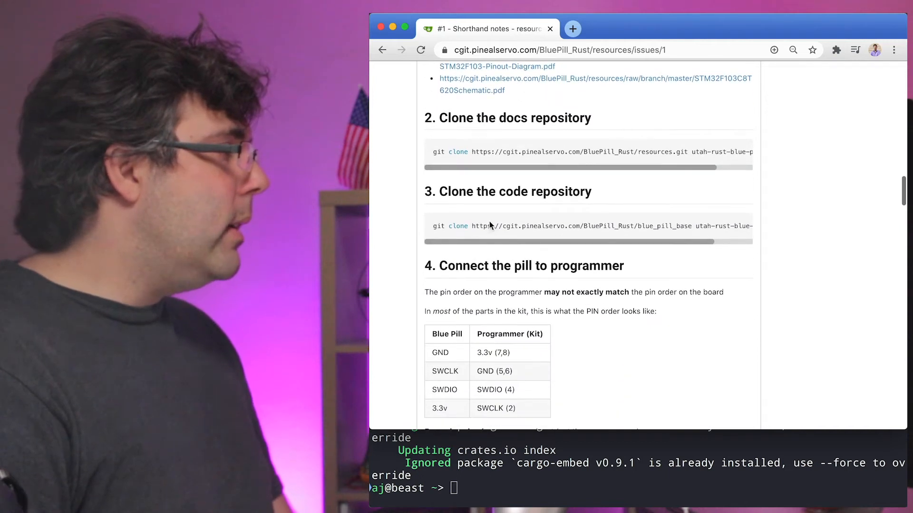
# Step: Copy the clone command from the docs and enter a new BluePill_Rust folder in the terminal
pyautogui.tripleClick(491, 225)
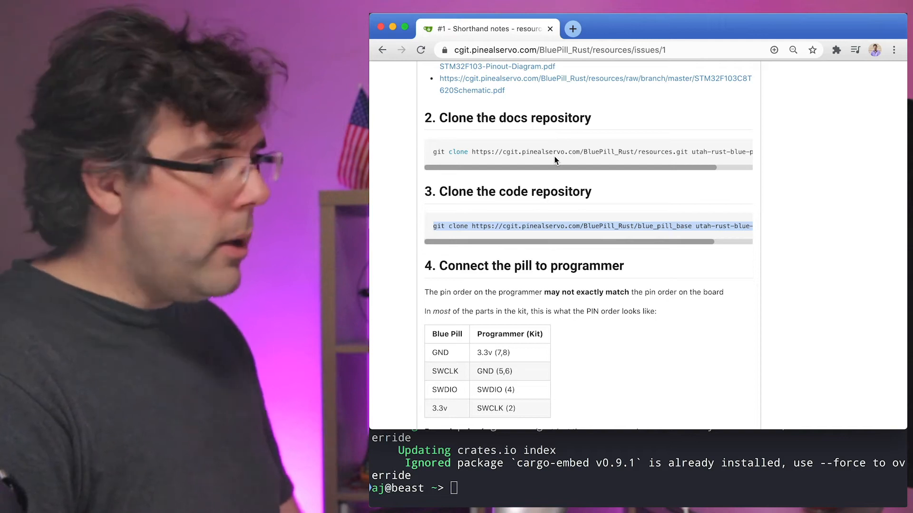
pyautogui.click(453, 477)
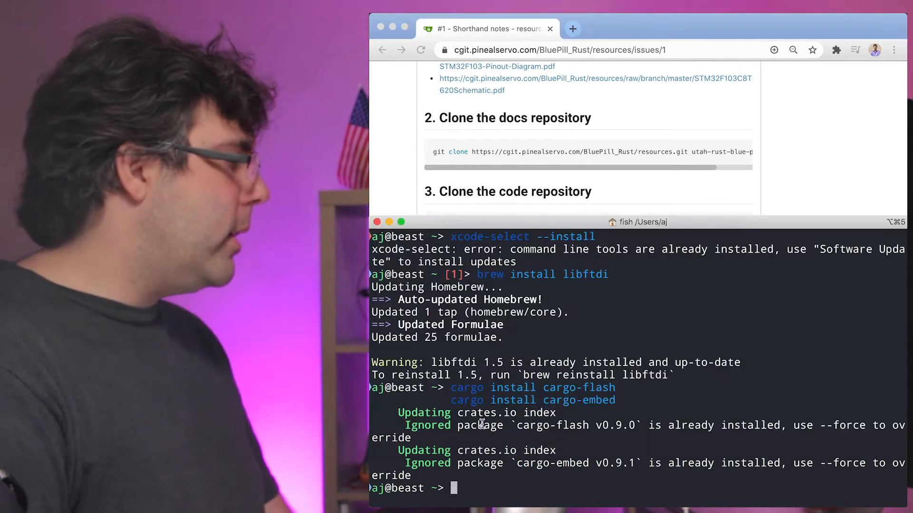
pyautogui.write('mkdir -p BluePill_Rust')
pyautogui.write('pushd BluePill_Rust/')
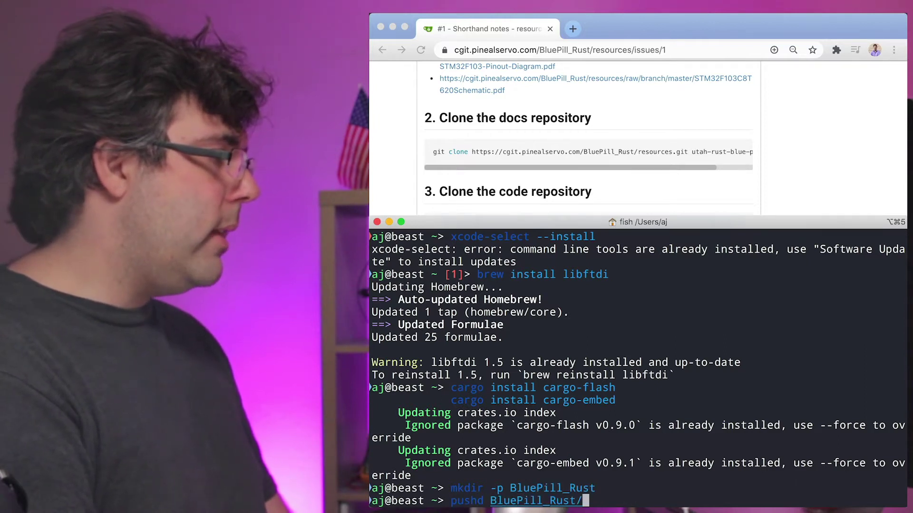
pyautogui.press('Return')
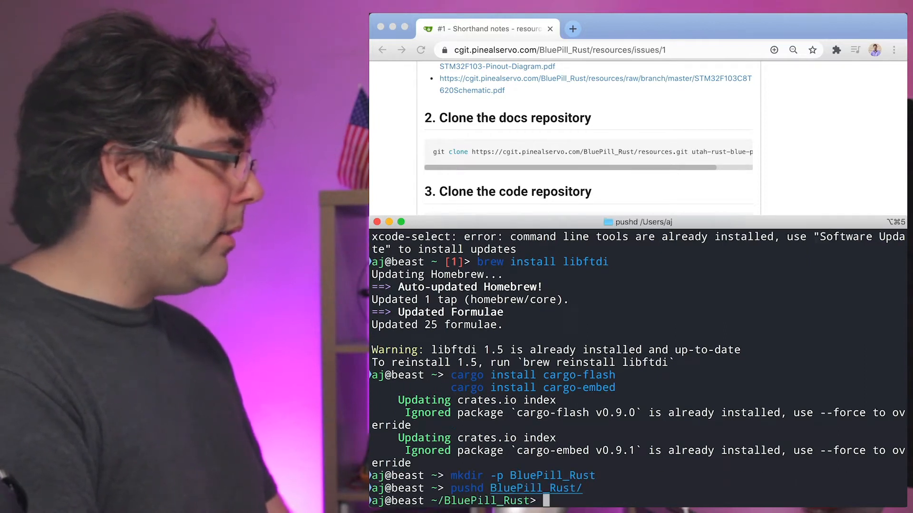
# Step: Git clone the Blue Pill base code and move into utah-rust-blue-pill-code
pyautogui.hotkey('ctrl', 'l')
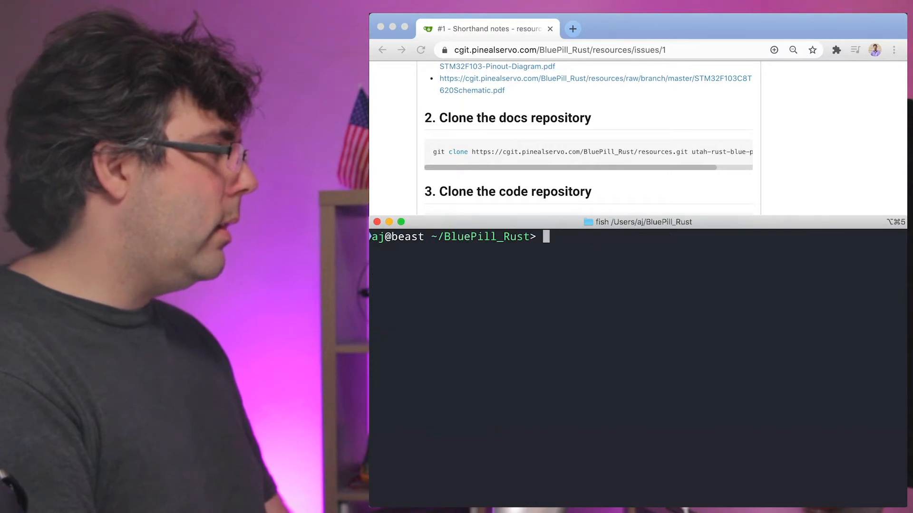
pyautogui.write('git clone https://cgit.pinealservo.com/BluePill_Rust/blue_pill_base utah-rust-blue-pill-code')
pyautogui.press('Return')
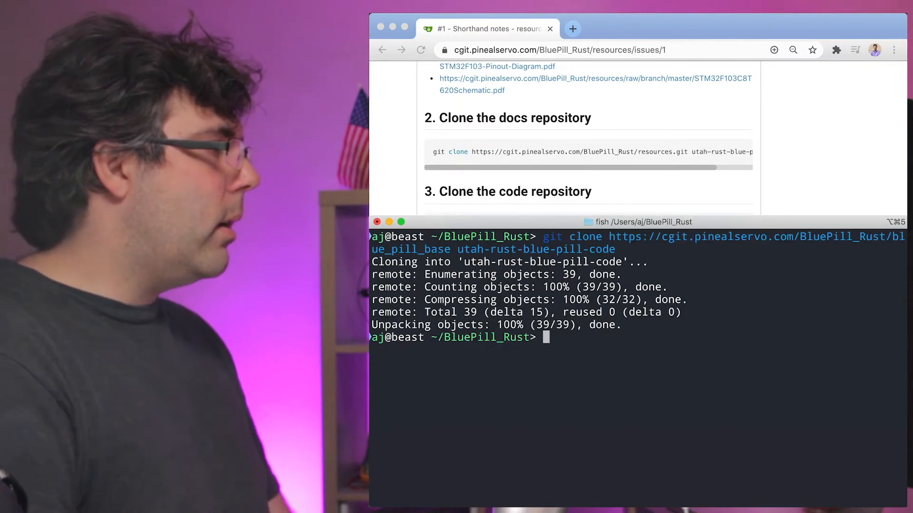
pyautogui.write('pushd utah-rust-blue-pill-code/')
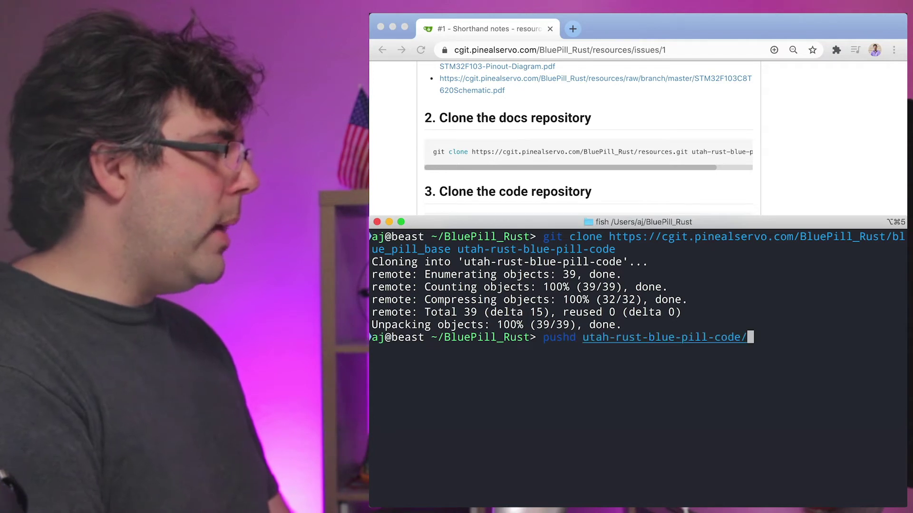
pyautogui.press('Return')
# Step: Select the cargo flash --list-probes line and its expected STLink V2 output in the notes, then return to the terminal
pyautogui.click(562, 185)
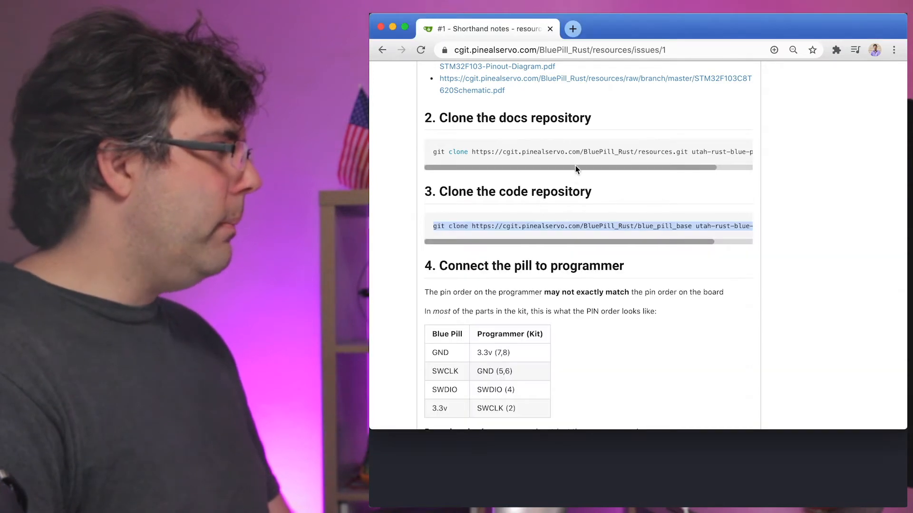
pyautogui.tripleClick(575, 224)
pyautogui.scroll(-1, 574, 243)
pyautogui.scroll(-1, 590, 231)
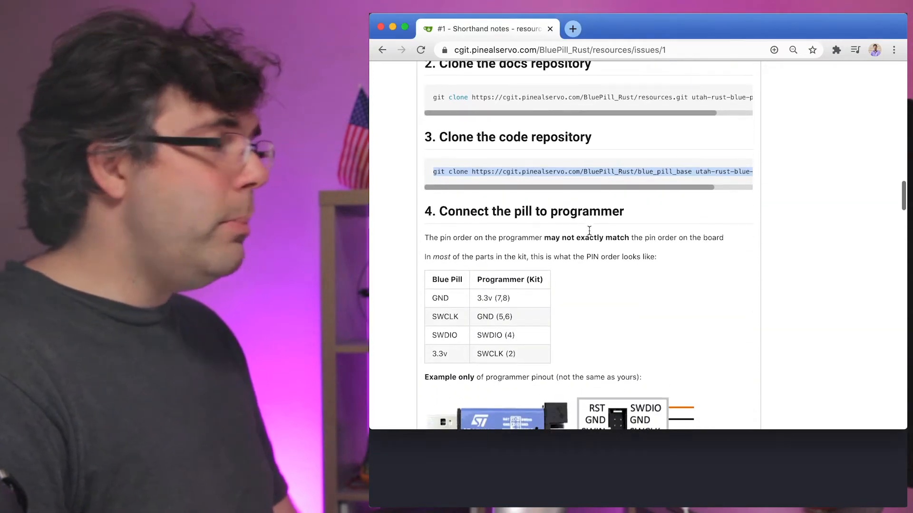
pyautogui.scroll(-1, 589, 230)
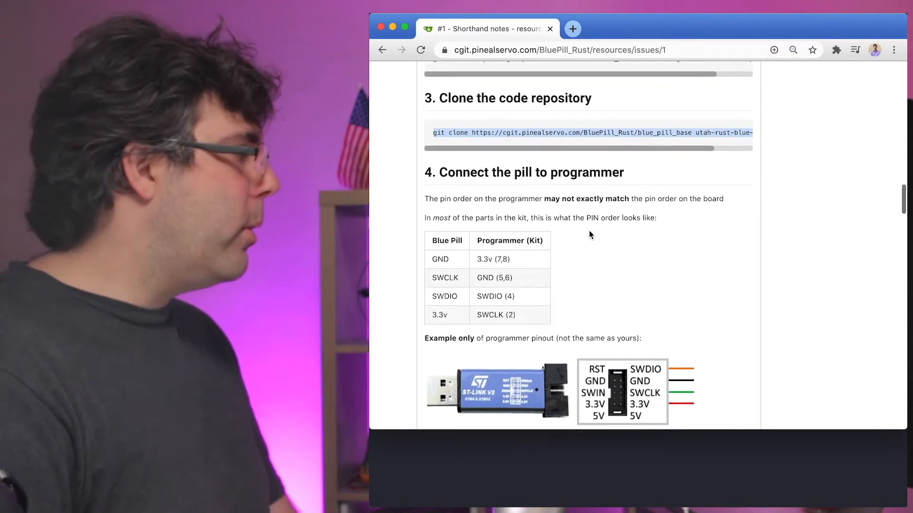
pyautogui.scroll(-10, 589, 235)
pyautogui.scroll(-1, 590, 259)
pyautogui.scroll(-1, 589, 260)
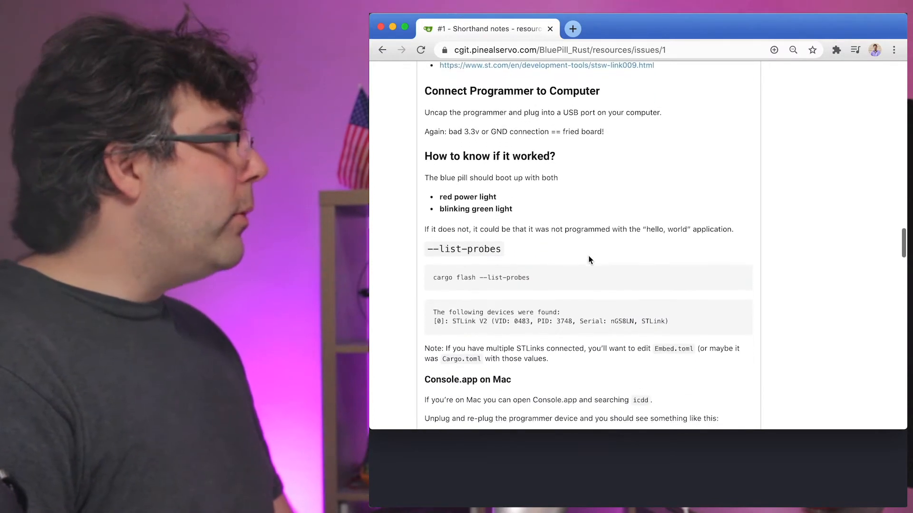
pyautogui.scroll(-1, 589, 260)
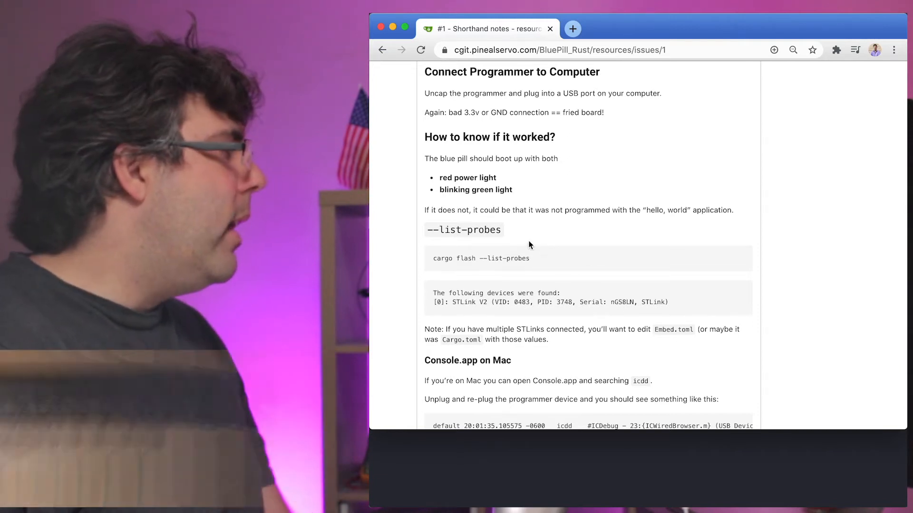
pyautogui.tripleClick(454, 253)
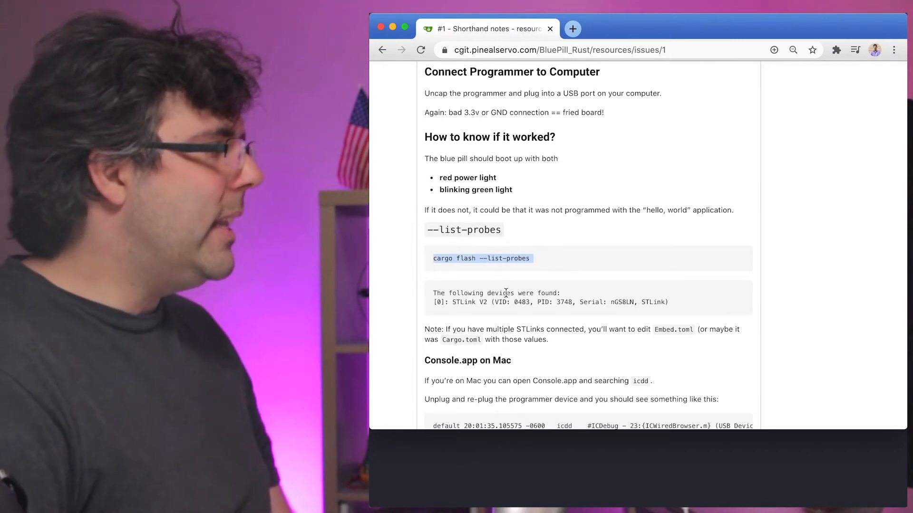
pyautogui.scroll(-1, 505, 292)
pyautogui.tripleClick(461, 269)
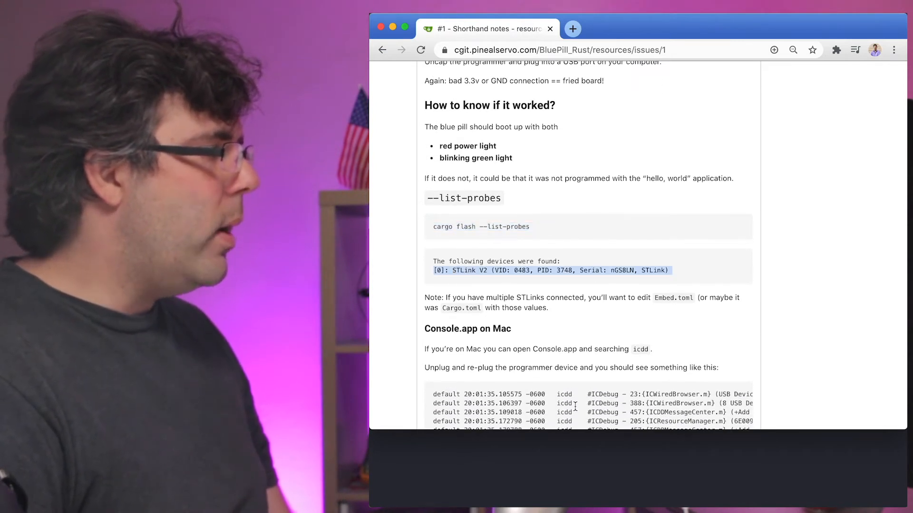
pyautogui.click(554, 454)
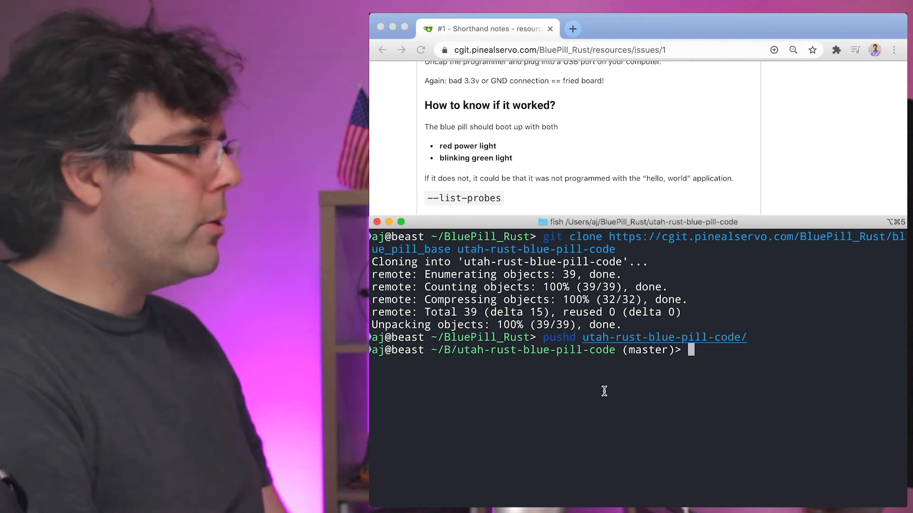
pyautogui.write('cargo flash --list-probes')
# Step: Run cargo flash --list-probes and highlight the detected STLink V2 probe in the output
pyautogui.press('Return')
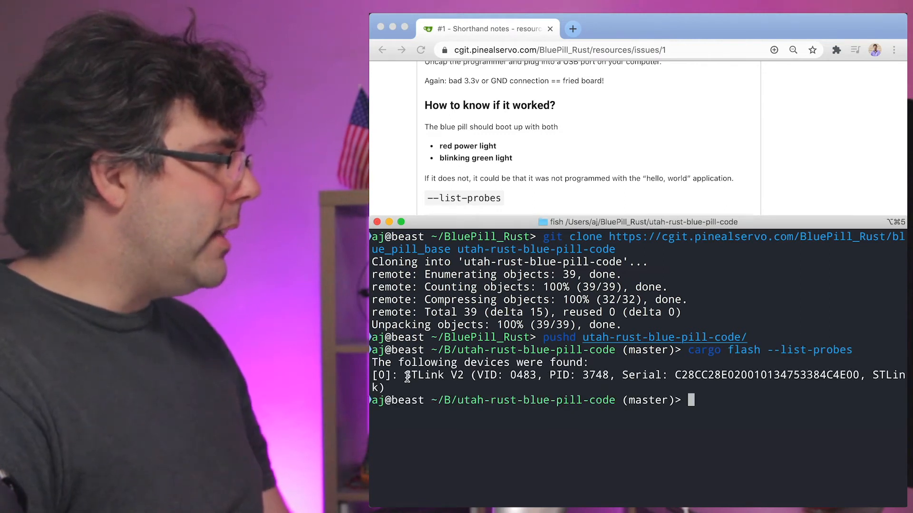
pyautogui.moveTo(437, 377); pyautogui.dragTo(442, 379)
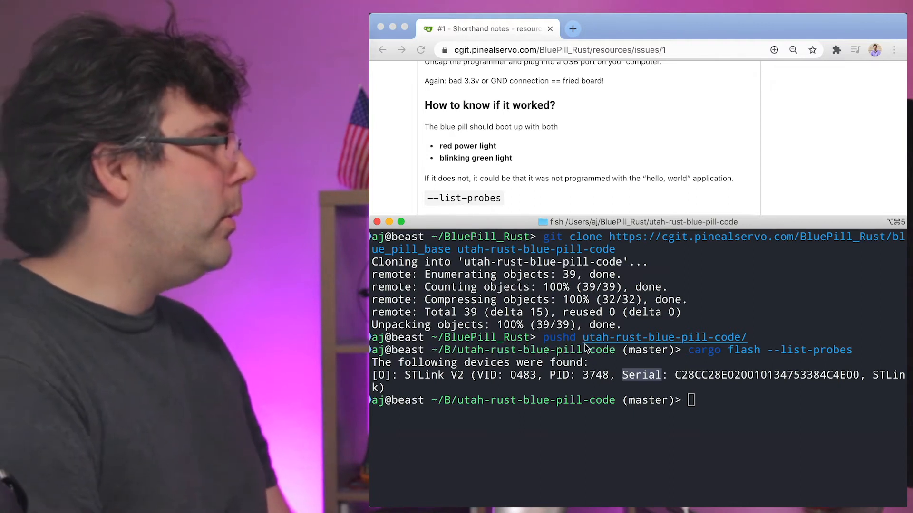
pyautogui.press('super+space')
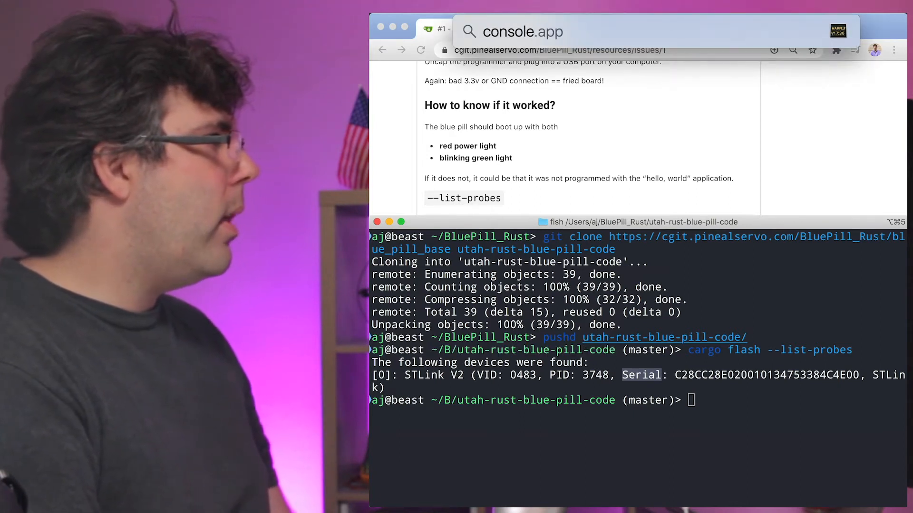
# Step: Launch Console, filter messages to icdd and show details of the 'Added [USB] STM32 STLink' entry
pyautogui.press('Return')
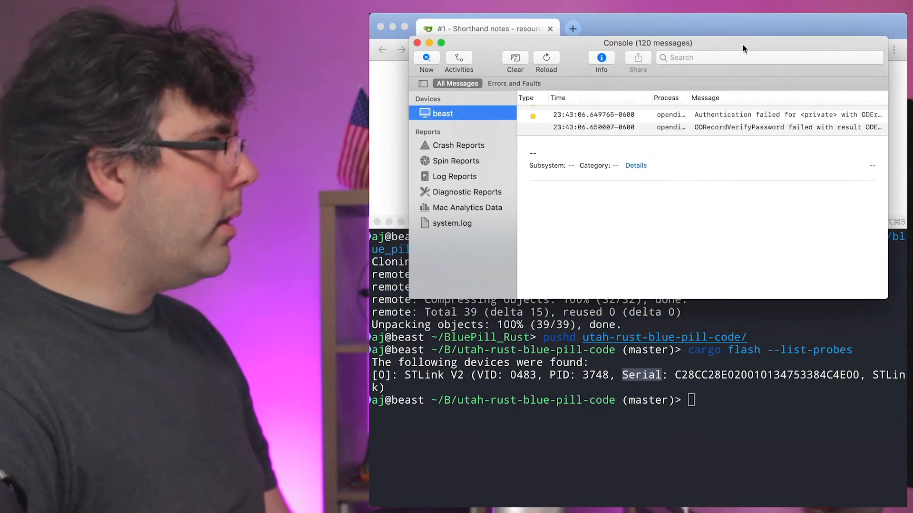
pyautogui.click(695, 57)
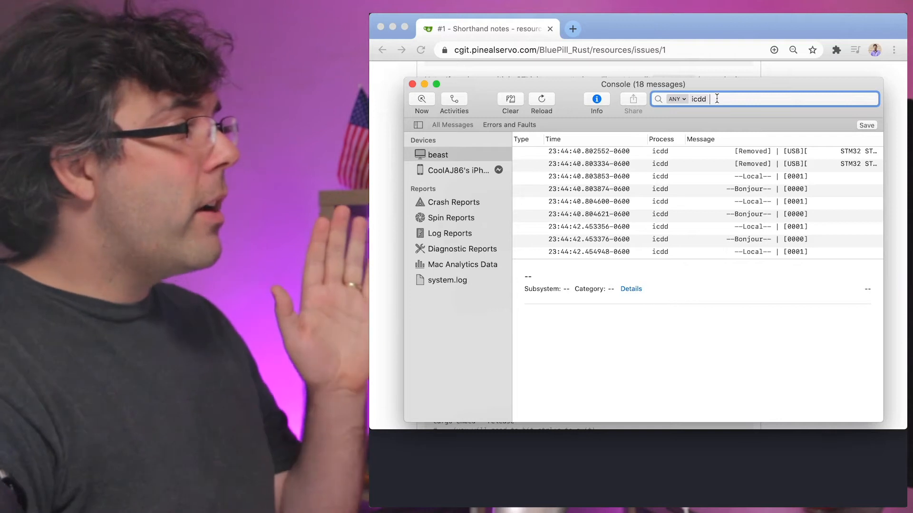
pyautogui.press('BackSpace')
pyautogui.press('BackSpace')
pyautogui.press('BackSpace')
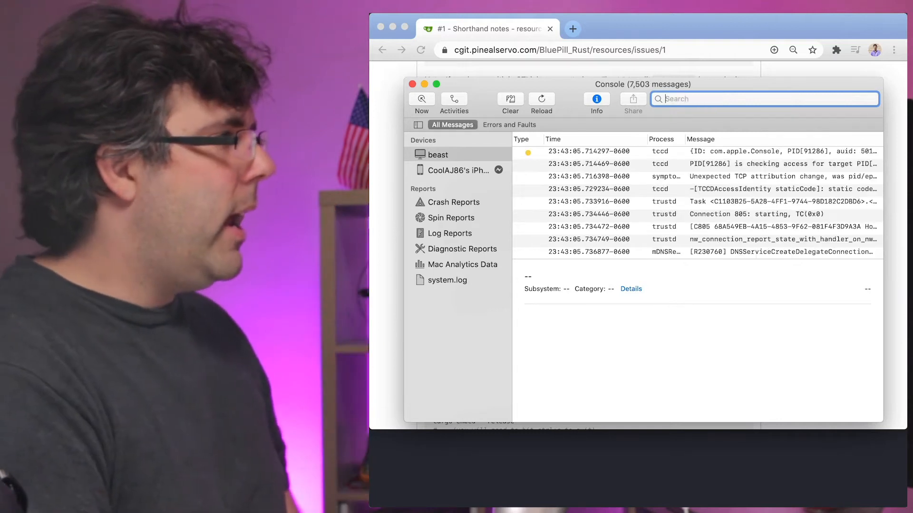
pyautogui.write('icdd')
pyautogui.press('Return')
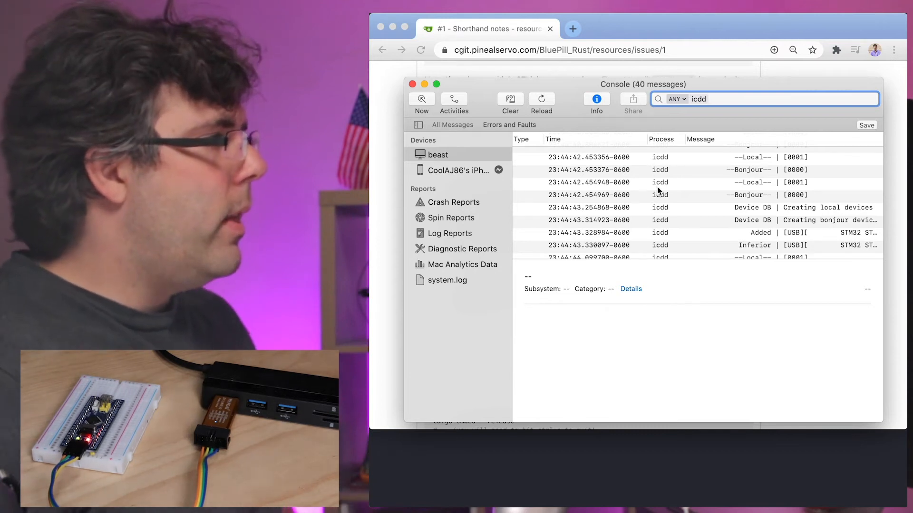
pyautogui.scroll(-5, 659, 190)
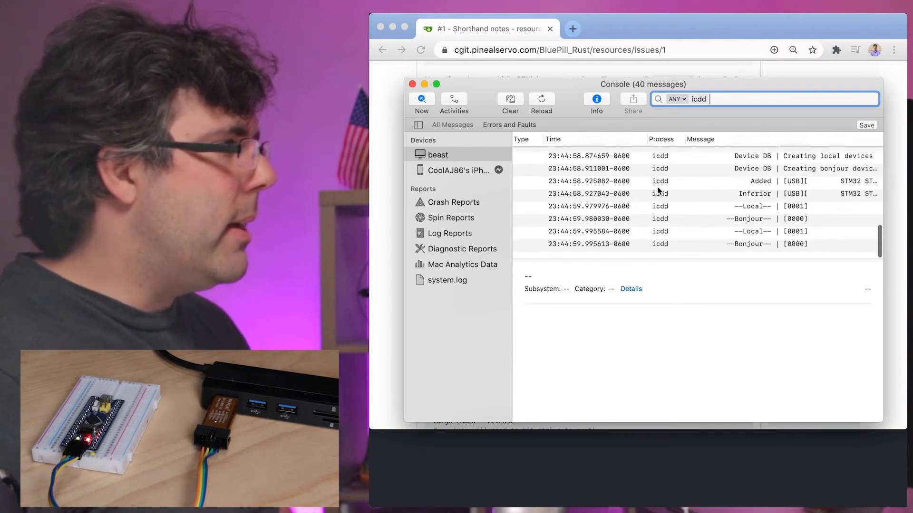
pyautogui.scroll(3, 659, 191)
pyautogui.scroll(-2, 706, 207)
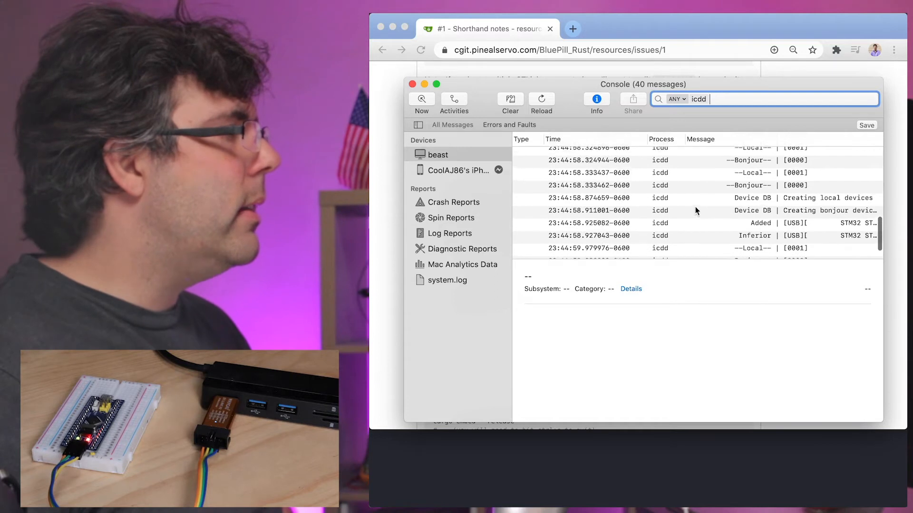
pyautogui.click(828, 202)
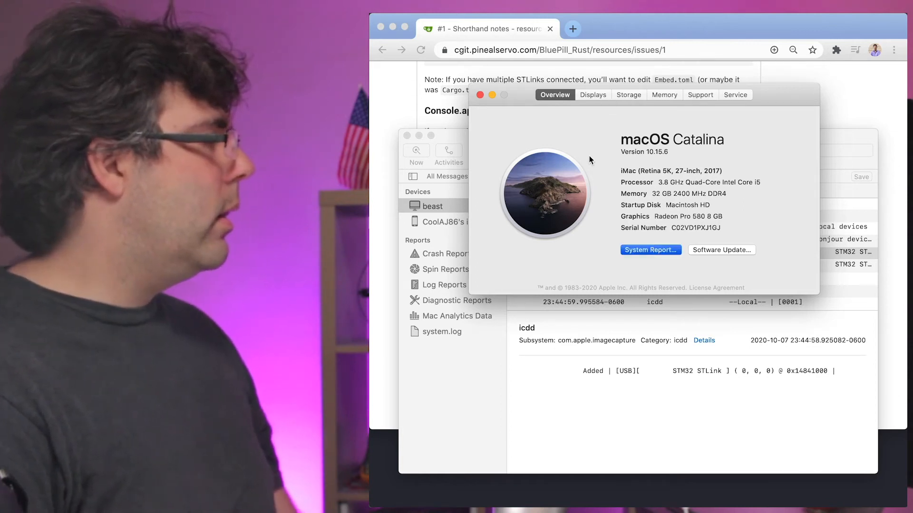
# Step: View the STM32 STLink's details in System Report's USB device tree, then close the report
pyautogui.press('Return')
pyautogui.click(460, 272)
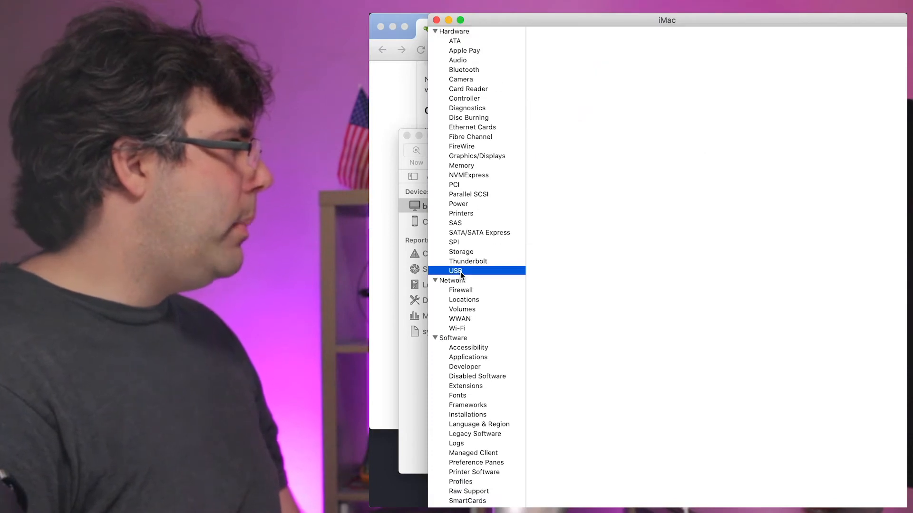
pyautogui.scroll(-1, 617, 65)
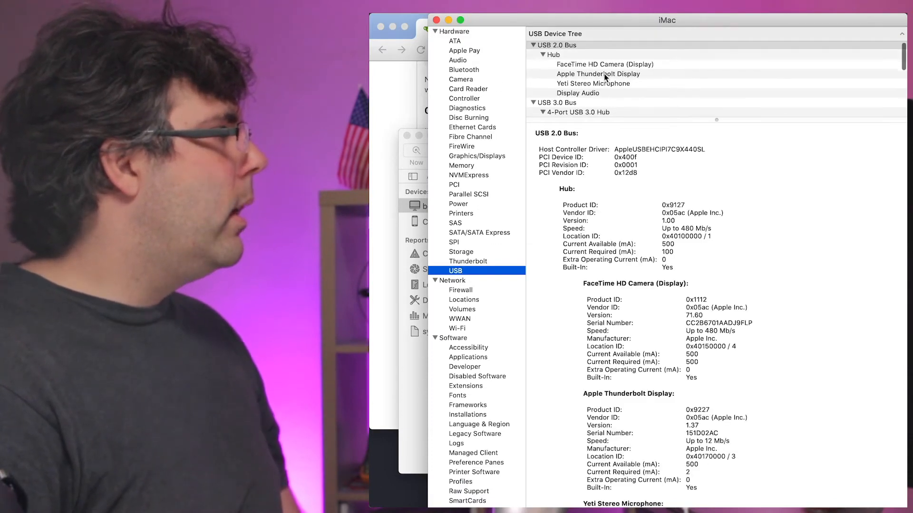
pyautogui.scroll(-2, 613, 70)
pyautogui.scroll(-2, 606, 75)
pyautogui.scroll(-1, 603, 73)
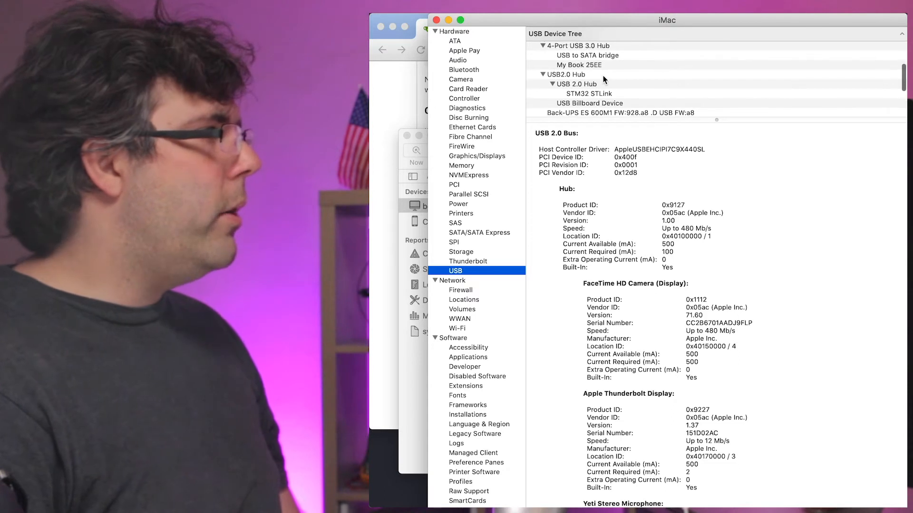
pyautogui.click(587, 89)
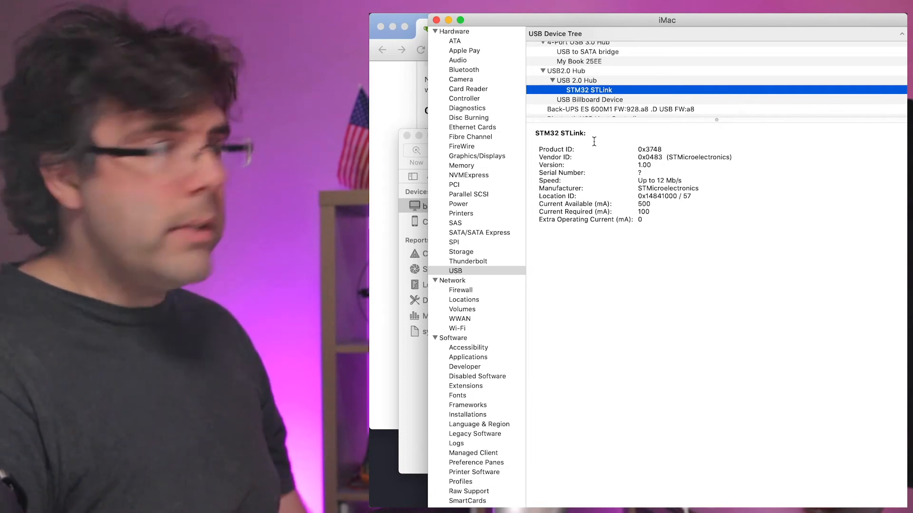
pyautogui.click(436, 20)
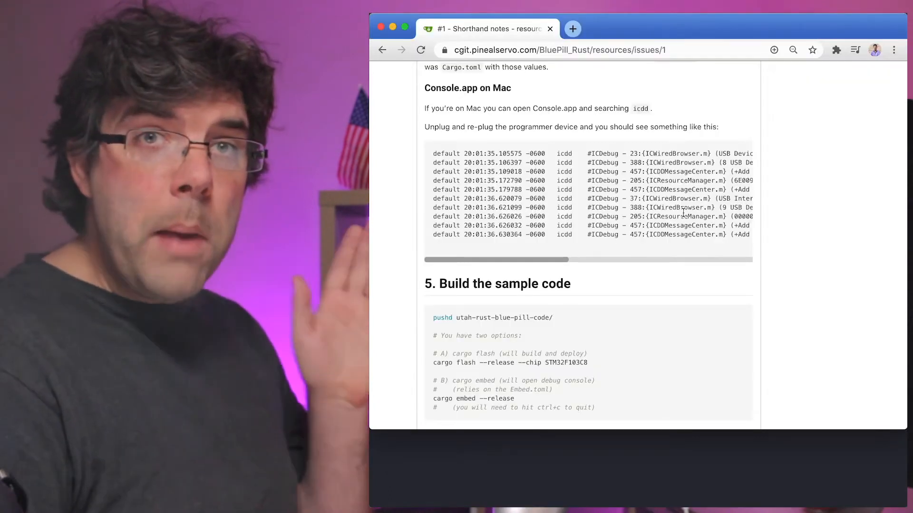
pyautogui.scroll(-5, 674, 212)
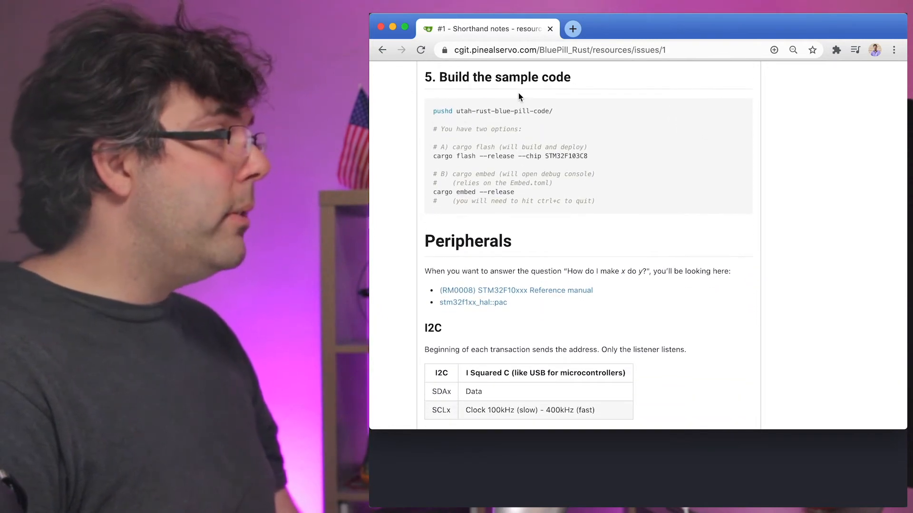
# Step: Select the cargo flash --release --chip STM32F103C8 command in the notes and switch to the terminal
pyautogui.tripleClick(460, 158)
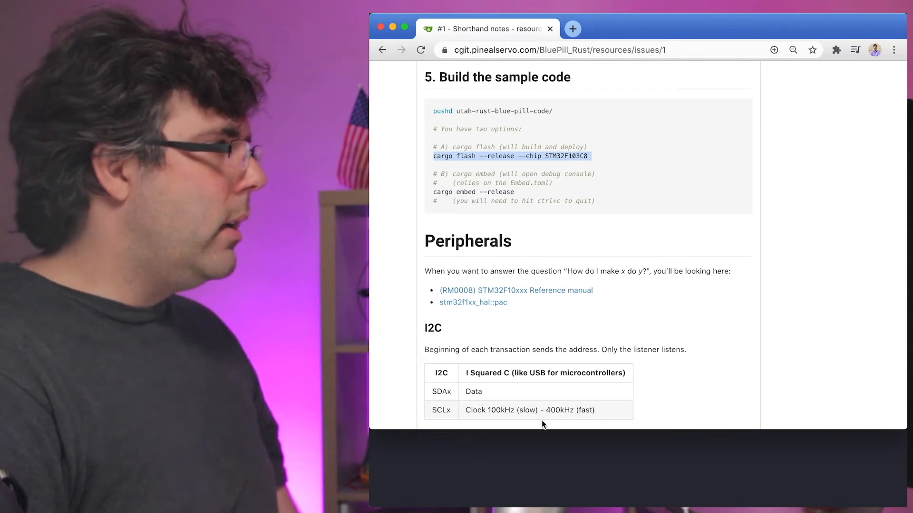
pyautogui.click(619, 140)
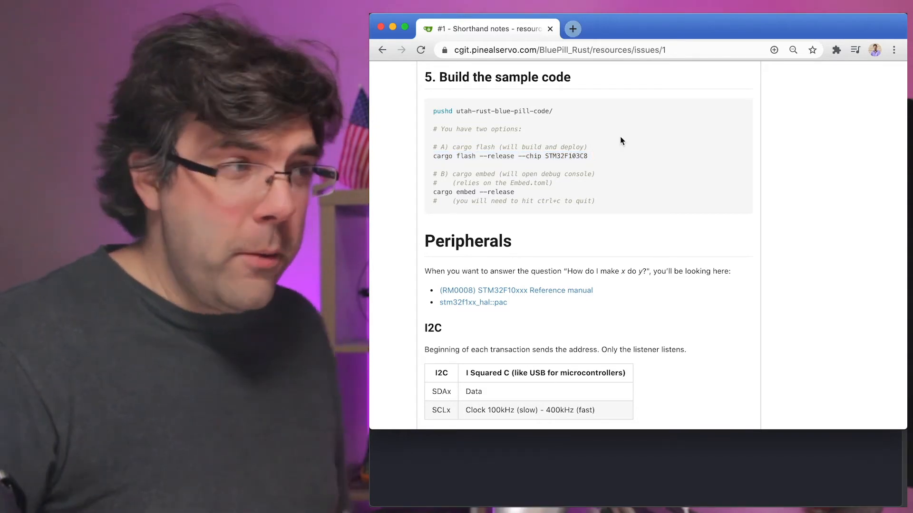
pyautogui.tripleClick(450, 147)
pyautogui.tripleClick(452, 156)
pyautogui.press('super+c')
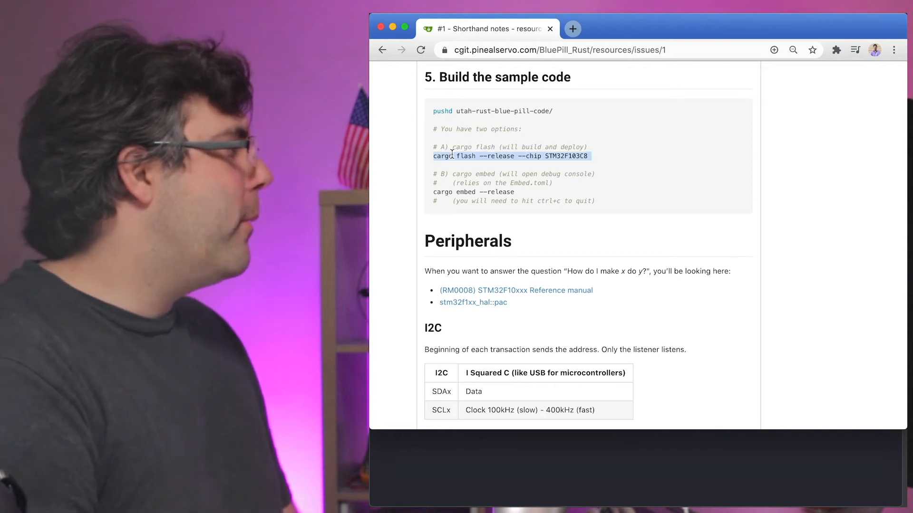
pyautogui.click(567, 448)
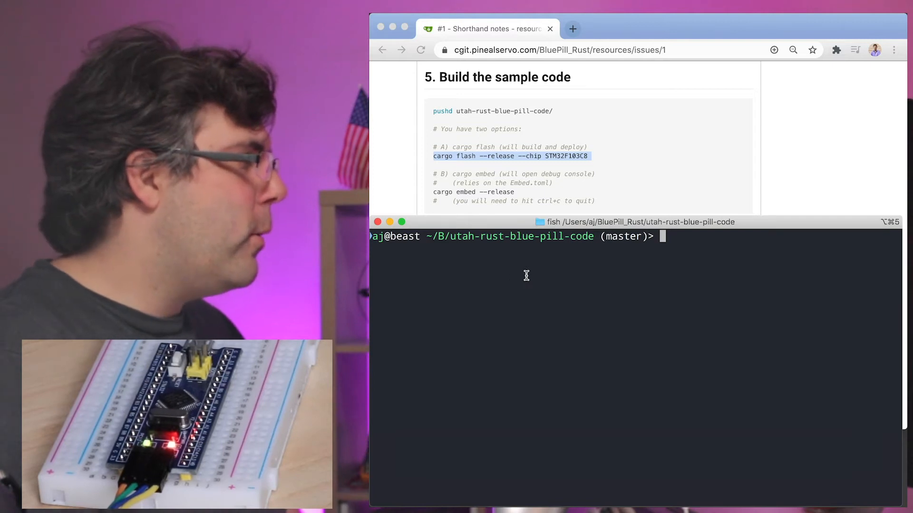
# Step: Run cargo flash --release --chip STM32F103C8 to program blue_pill_base onto the board, then return to the notes
pyautogui.press('super+v')
pyautogui.press('Return')
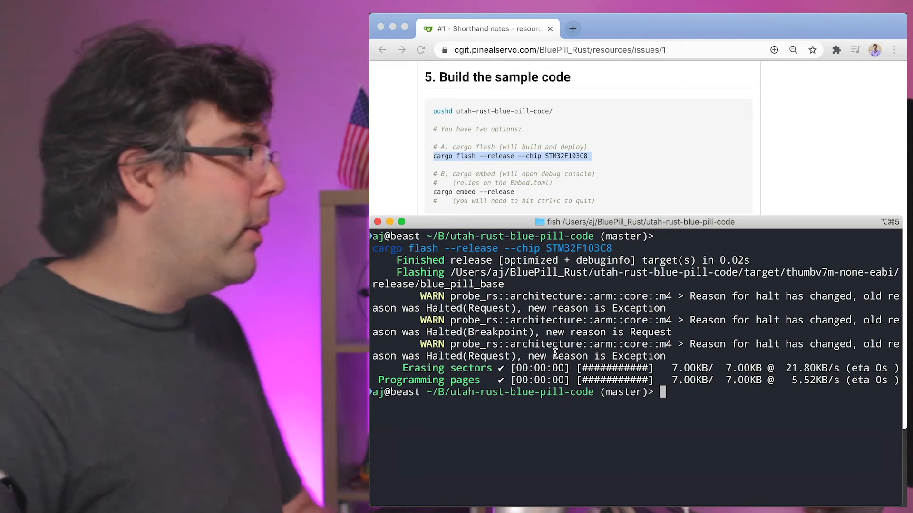
pyautogui.click(460, 189)
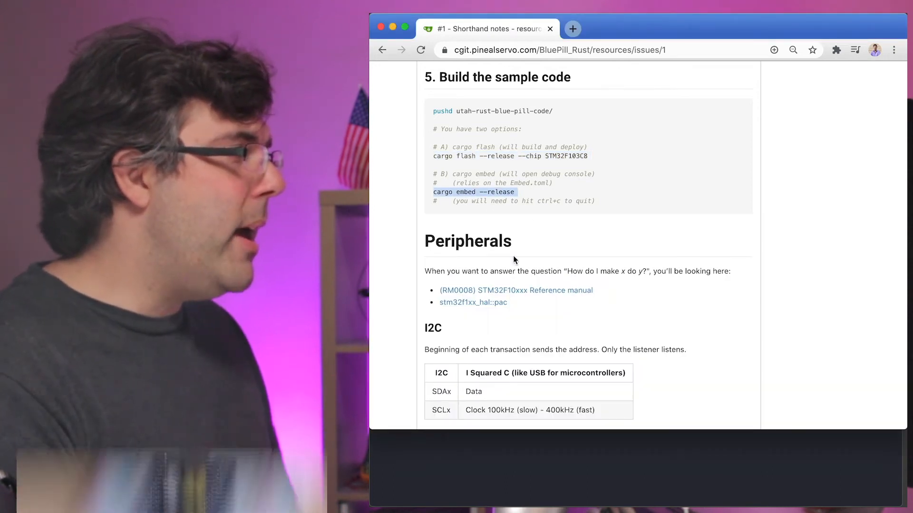
# Step: Run cargo embed --release, watch ten blinks and the 'Yow, 10 times is enough!' panic, then stop it with Ctrl+C
pyautogui.press('super+Tab')
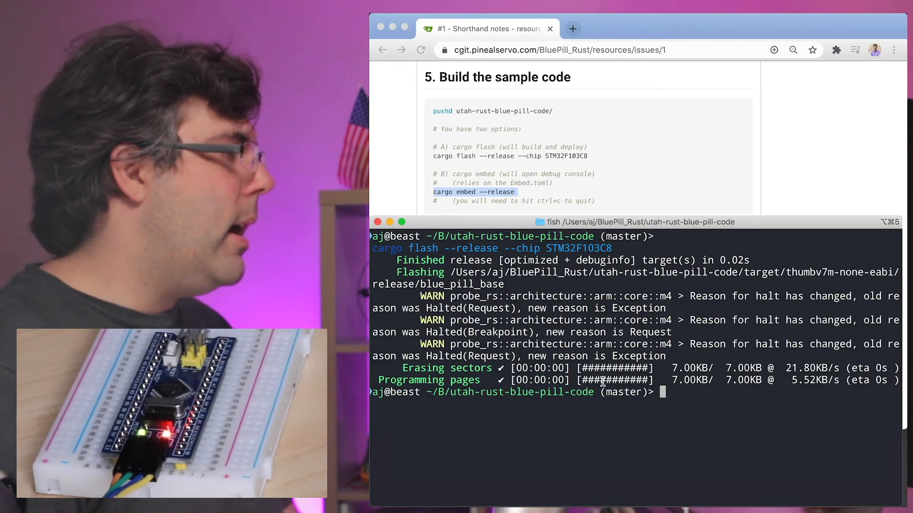
pyautogui.write('cargo embed --release')
pyautogui.press('Return')
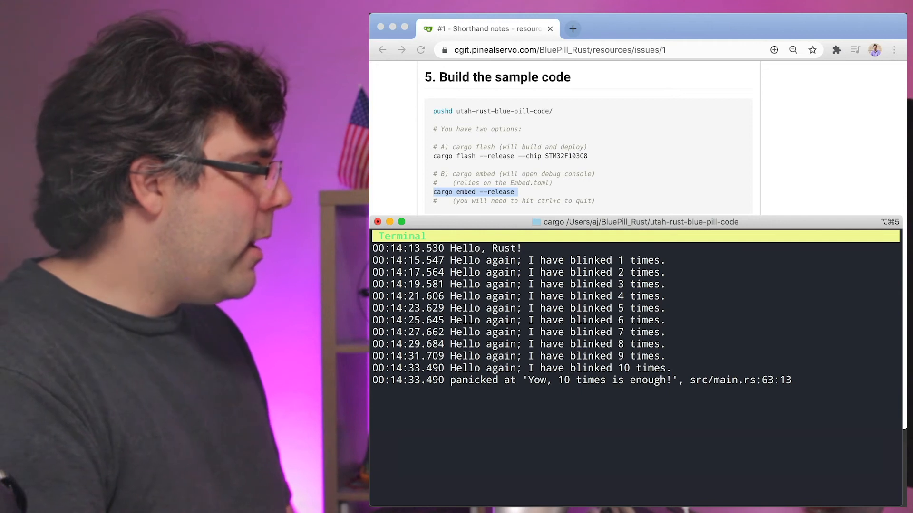
pyautogui.hotkey('ctrl', 'c')
pyautogui.write('vim ./')
# Step: Open ./src/main.rs in vim and move down past the timer setup to the blink-count print line
pyautogui.press('Tab')
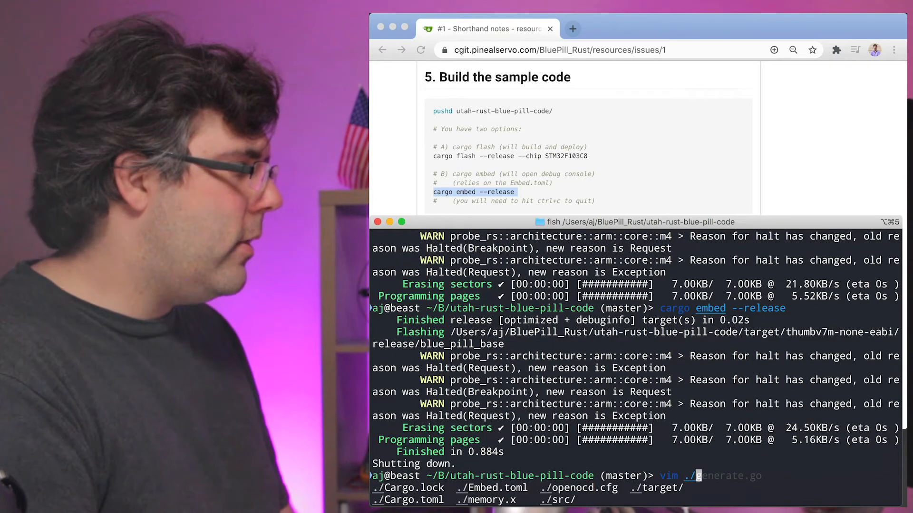
pyautogui.write('src')
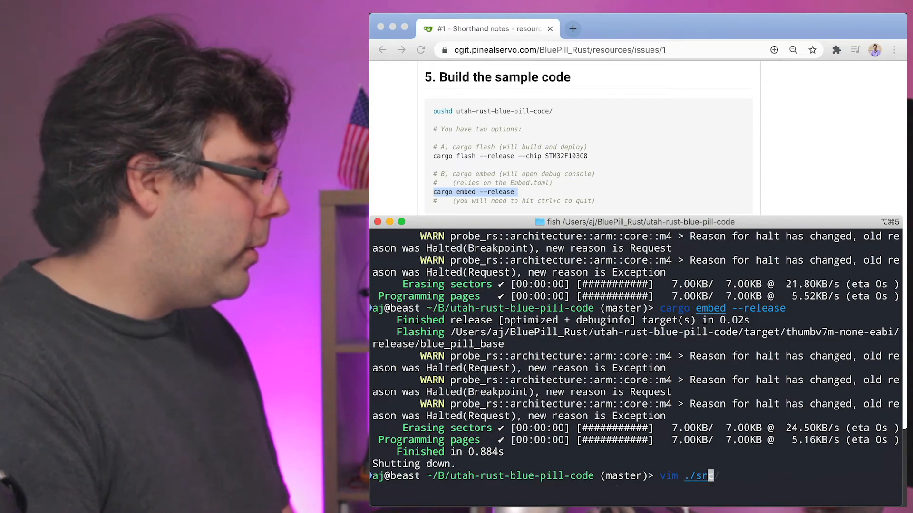
pyautogui.write('/main.rs')
pyautogui.press('Return')
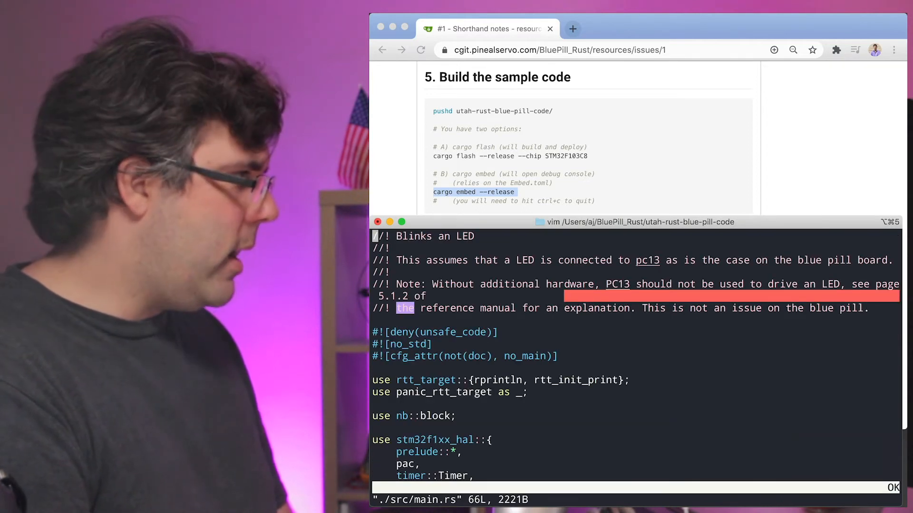
pyautogui.press('/')
pyautogui.write('1.')
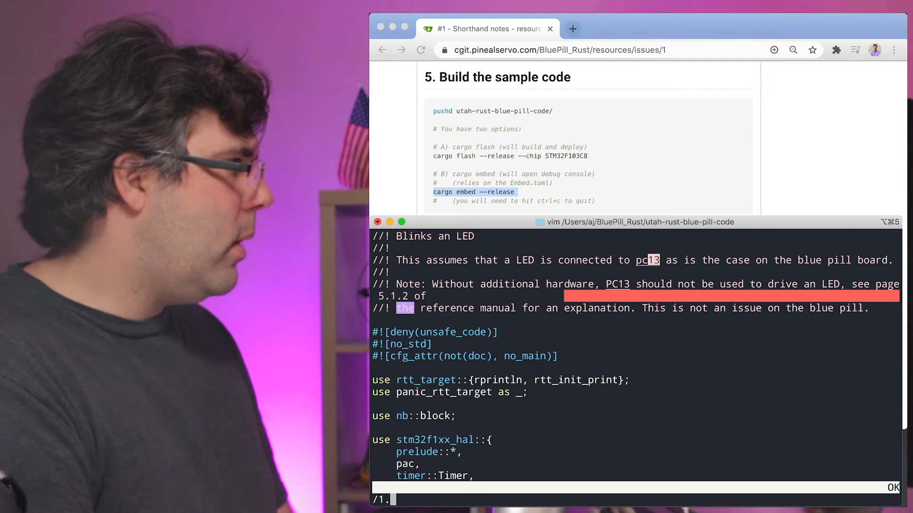
pyautogui.press('Escape')
pyautogui.press('j')
pyautogui.press('j')
pyautogui.press('j')
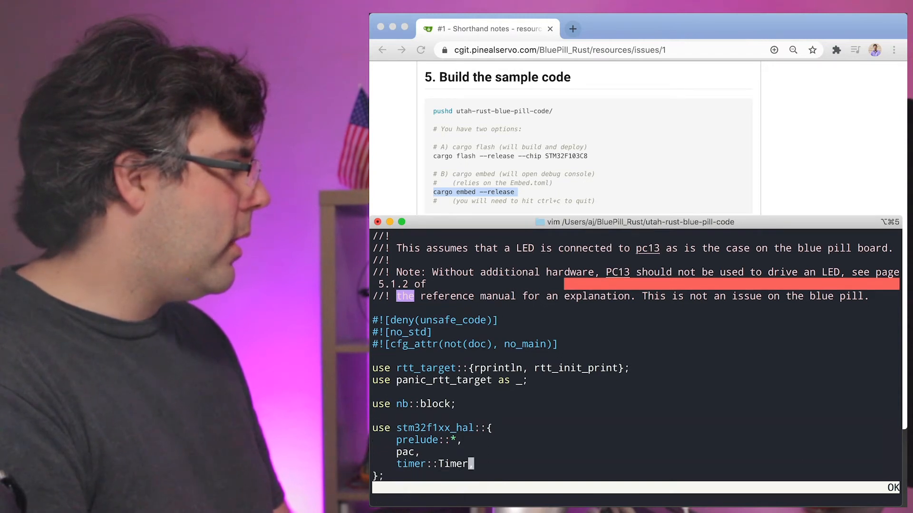
pyautogui.press('j')
pyautogui.press('j')
pyautogui.press('j')
pyautogui.press('j')
pyautogui.press('j')
pyautogui.press('j')
pyautogui.press('j')
pyautogui.press('j')
pyautogui.press('j')
pyautogui.press('j')
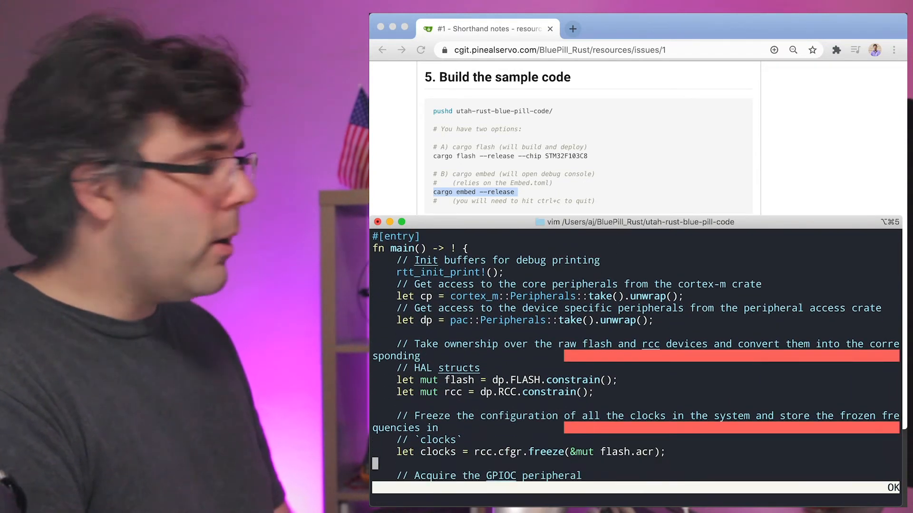
pyautogui.press('j')
pyautogui.press('j')
pyautogui.press('j')
pyautogui.press('j')
pyautogui.press('j')
pyautogui.press('j')
pyautogui.press('j')
pyautogui.press('j')
pyautogui.press('j')
pyautogui.press('j')
pyautogui.press('j')
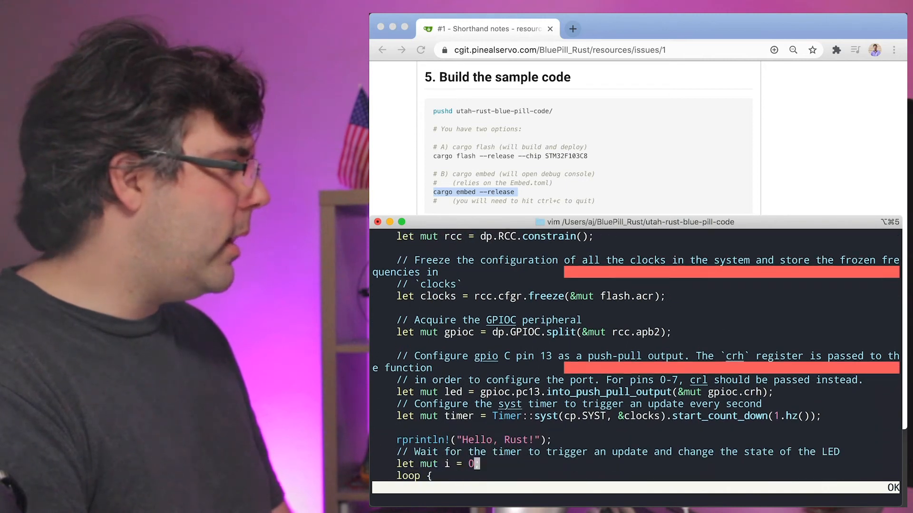
pyautogui.press('j')
pyautogui.press('j')
pyautogui.press('j')
pyautogui.press('j')
pyautogui.press('j')
pyautogui.press('j')
pyautogui.press('j')
pyautogui.press('j')
pyautogui.press('j')
pyautogui.press('j')
pyautogui.press('j')
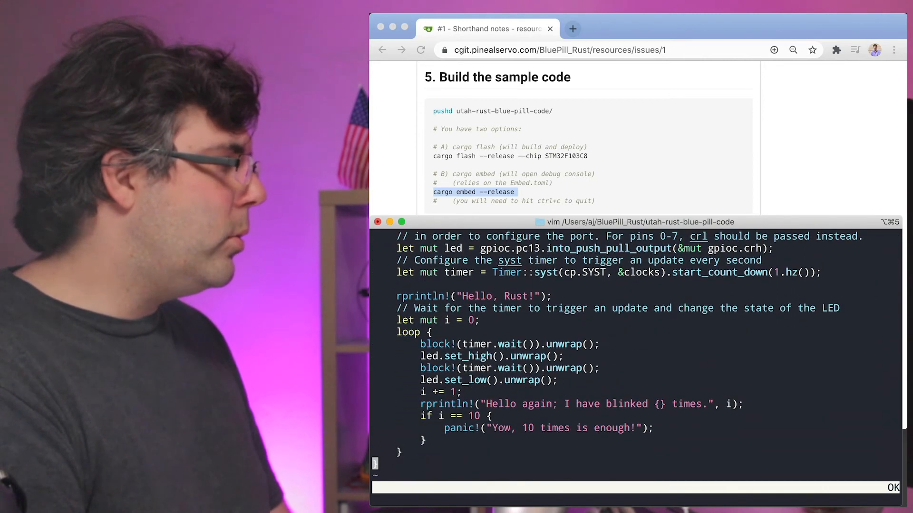
pyautogui.press('b')
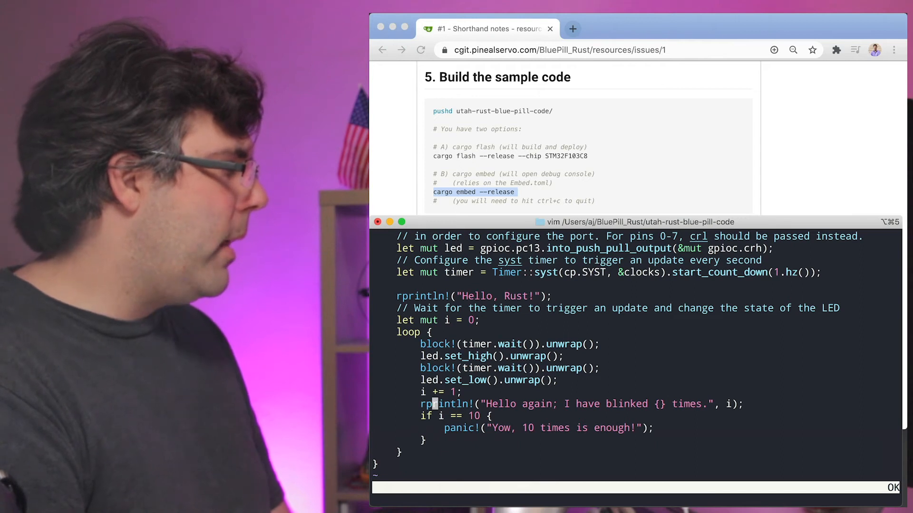
pyautogui.write('o/')
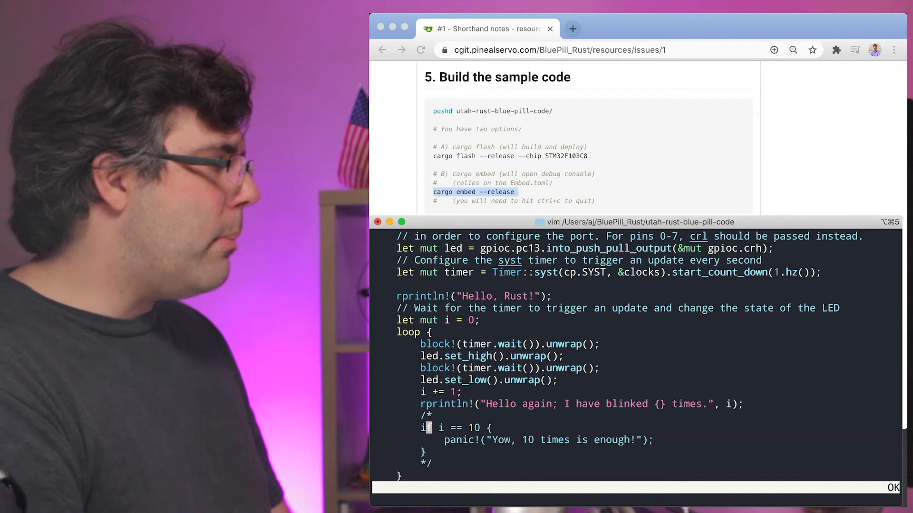
pyautogui.write('kjw')
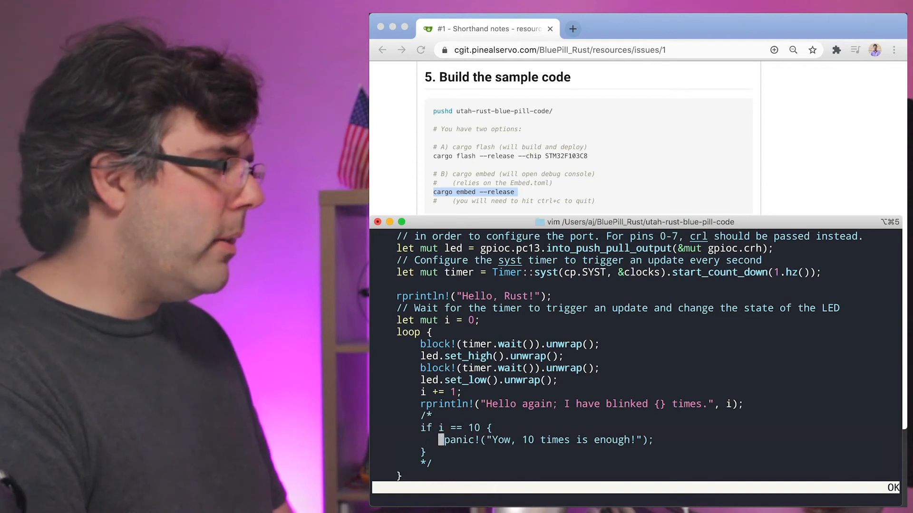
pyautogui.write('k')
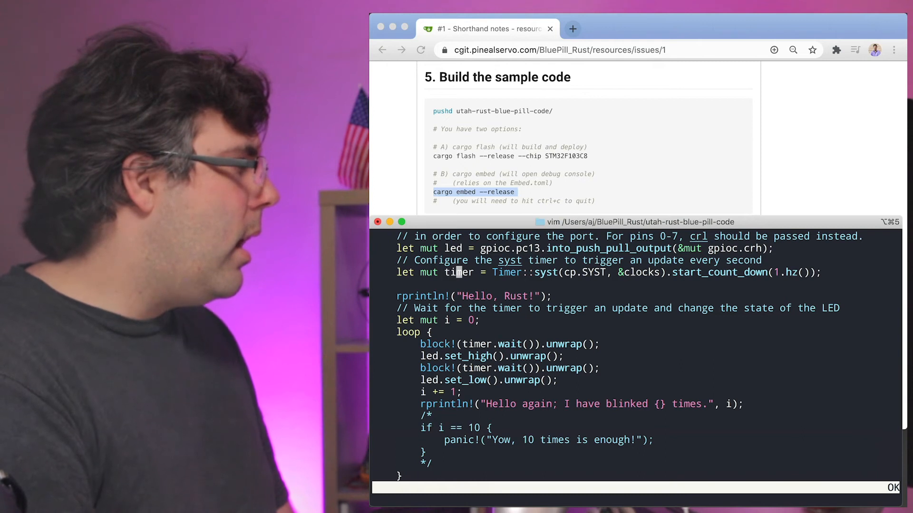
# Step: Move the cursor through the loop toward the start_count_down timer line
pyautogui.press('h')
pyautogui.press('h')
pyautogui.press('l')
pyautogui.press('l')
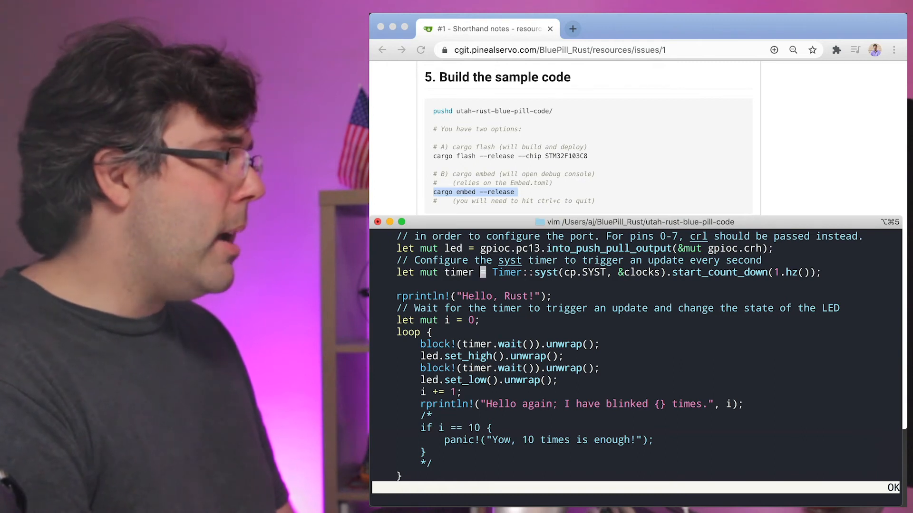
pyautogui.press('Escape')
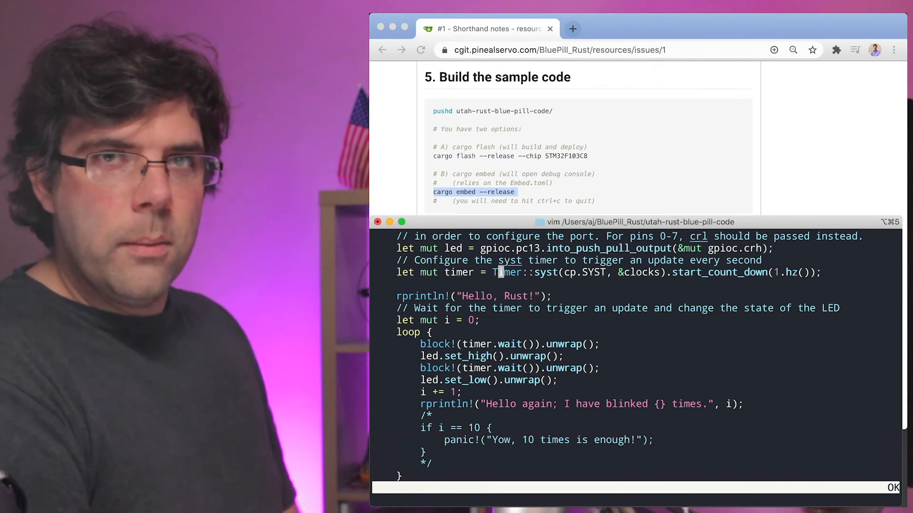
pyautogui.press('e')
pyautogui.press('e')
pyautogui.press('j')
pyautogui.press('j')
pyautogui.press('j')
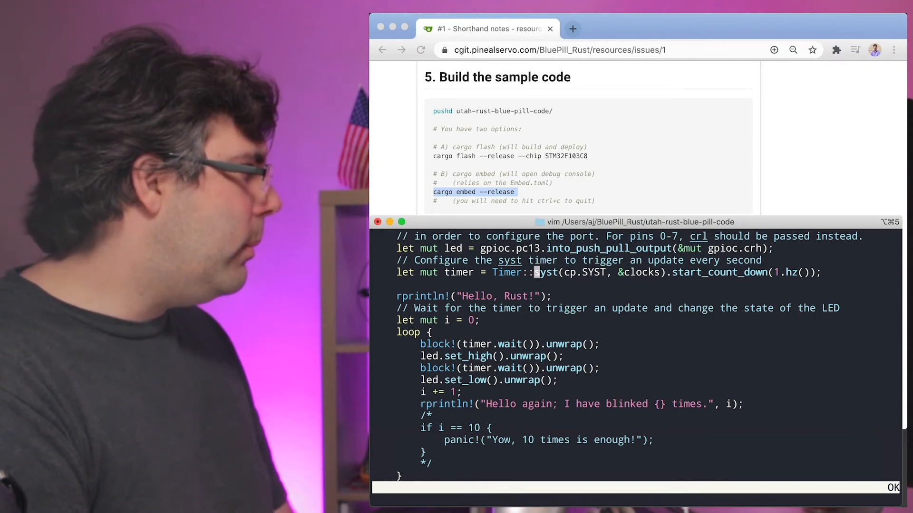
pyautogui.press('j')
pyautogui.press('j')
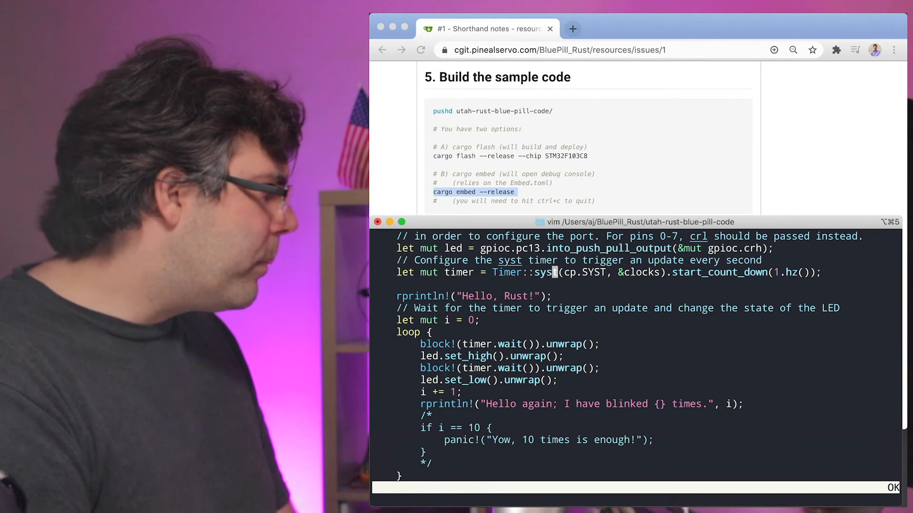
pyautogui.press('j')
pyautogui.press('j')
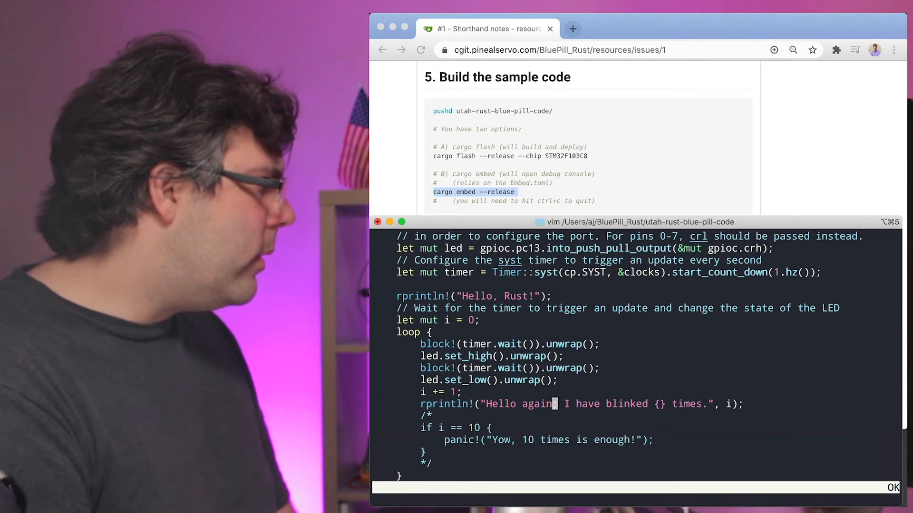
pyautogui.press('k')
pyautogui.press('k')
pyautogui.press('k')
pyautogui.press('k')
pyautogui.press('k')
# Step: Change start_count_down(1.hz()) to 6.hz(), then save main.rs and quit vim with :wq
pyautogui.press('b')
pyautogui.press('b')
pyautogui.press('b')
pyautogui.press('k')
pyautogui.press('k')
pyautogui.press('k')
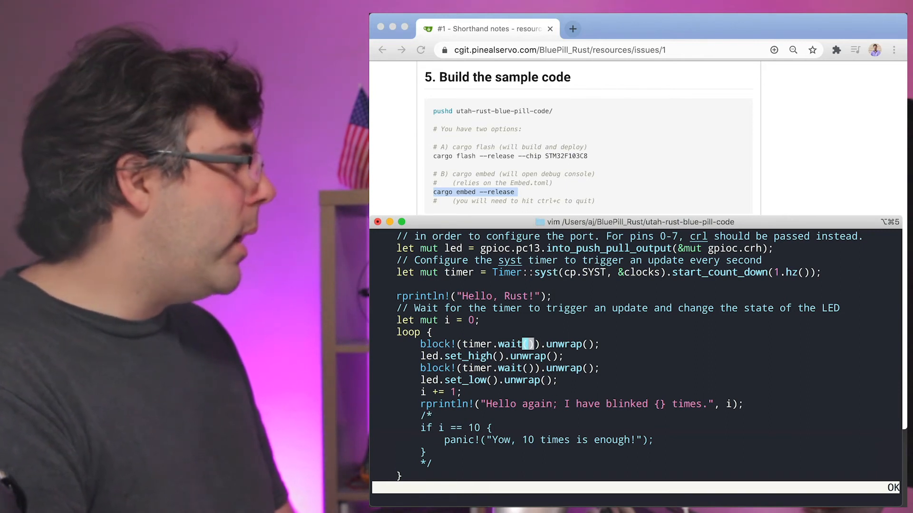
pyautogui.press('w')
pyautogui.press('w')
pyautogui.press('w')
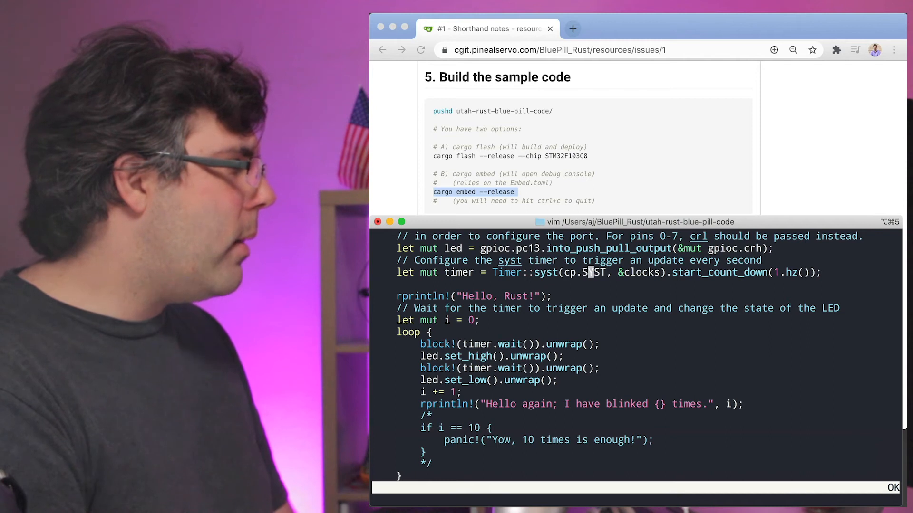
pyautogui.press('e')
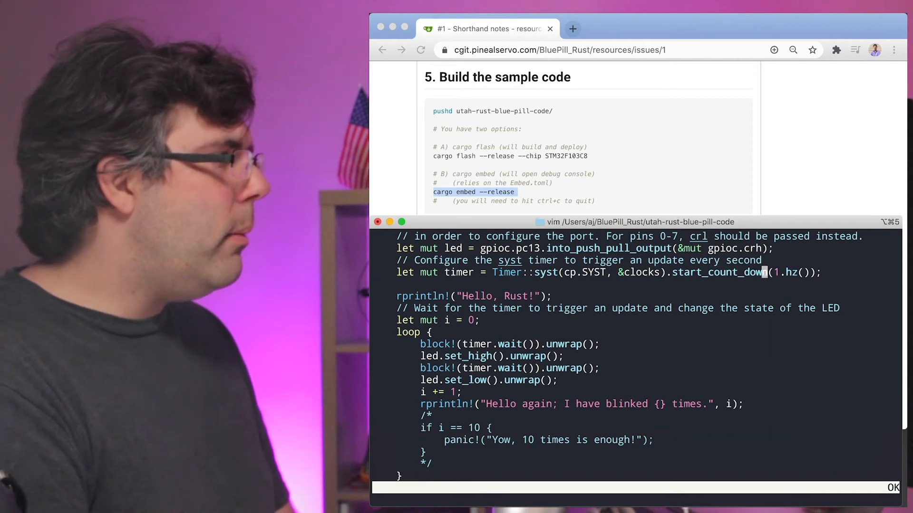
pyautogui.press('s')
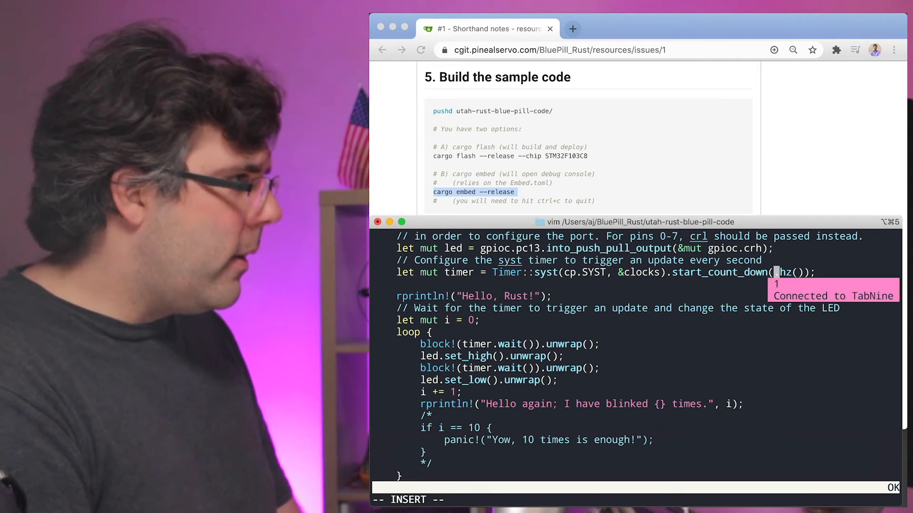
pyautogui.write('6')
pyautogui.press('Escape')
pyautogui.write(':wq')
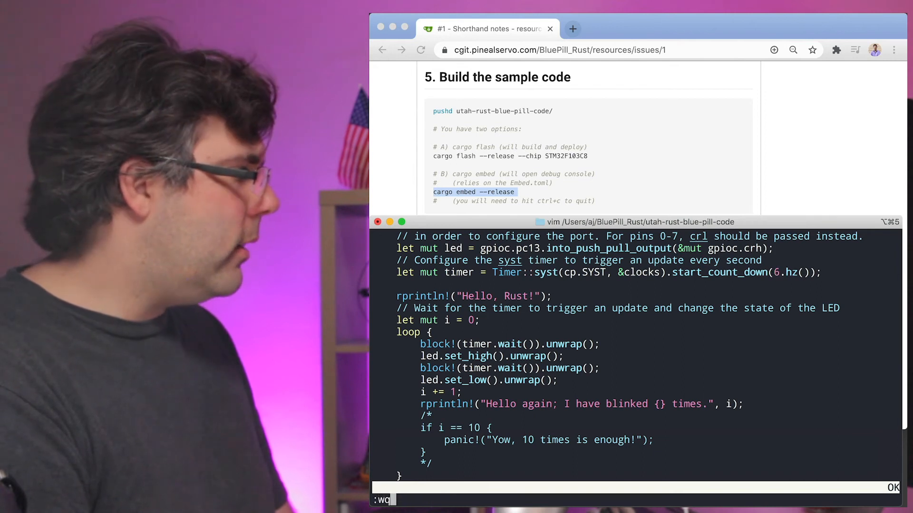
pyautogui.press('Return')
# Step: Browse history, discard the recalled install and cargo flash lines, and run bat Embed.toml
pyautogui.press('Up')
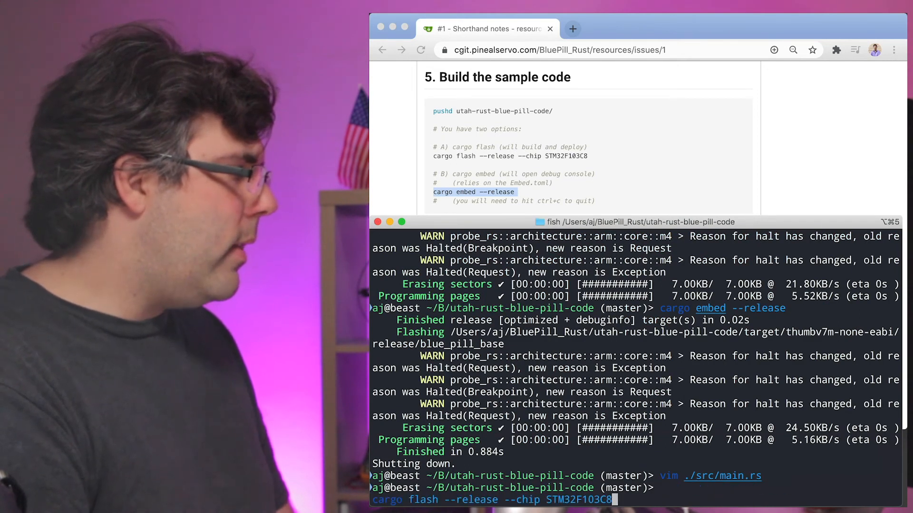
pyautogui.write('ls')
pyautogui.press('Up')
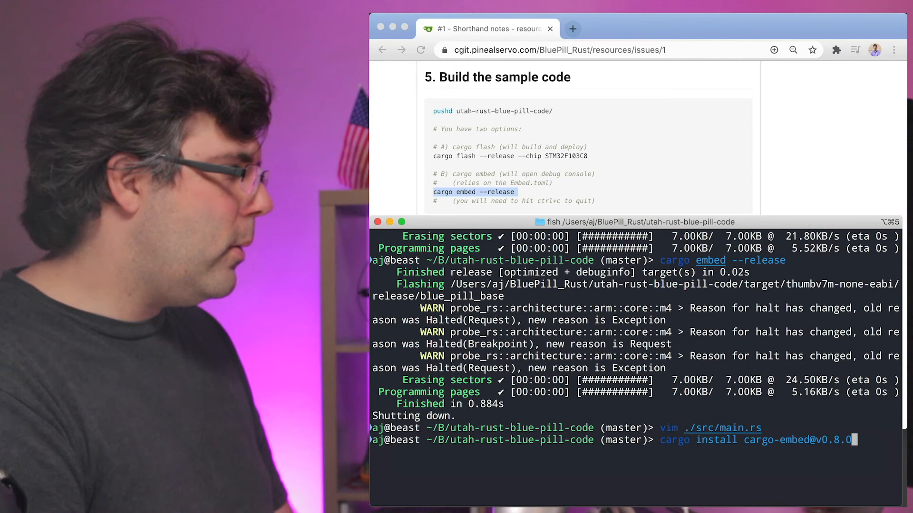
pyautogui.hotkey('ctrl', 'c')
pyautogui.write('cargo flash --')
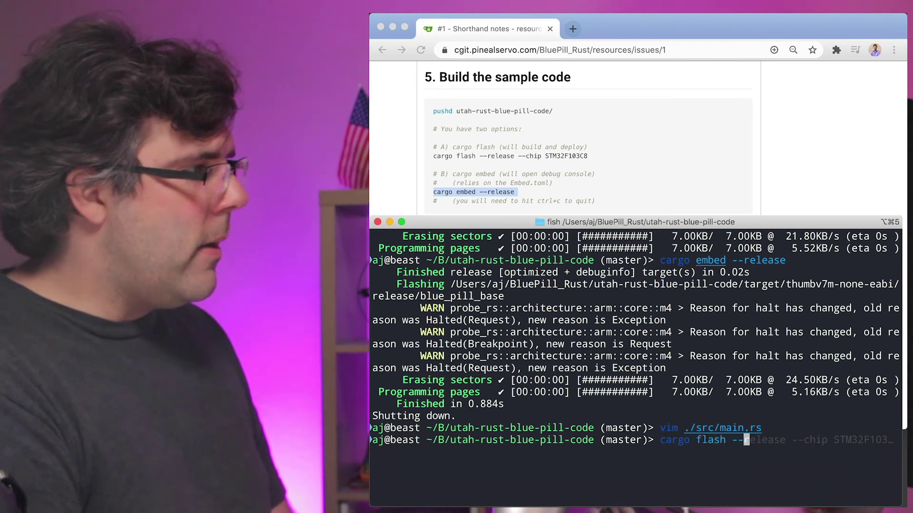
pyautogui.press('Right')
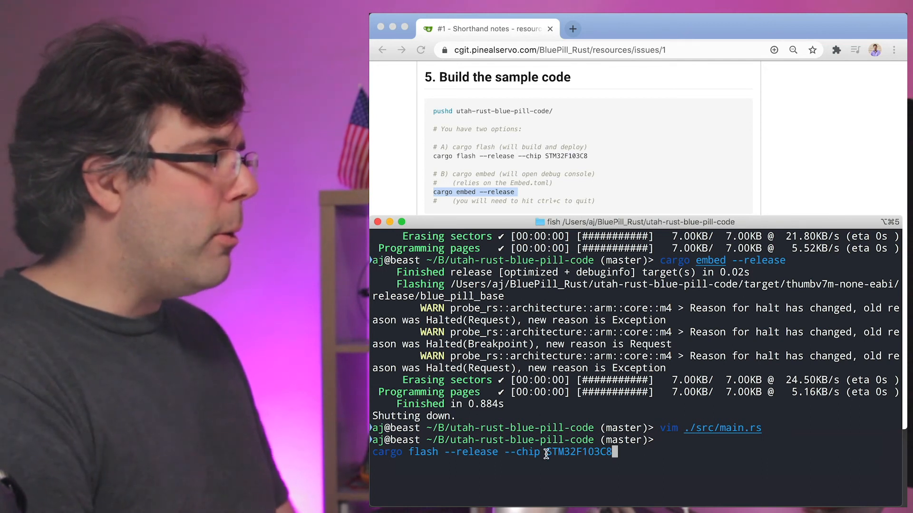
pyautogui.hotkey('ctrl', 'c')
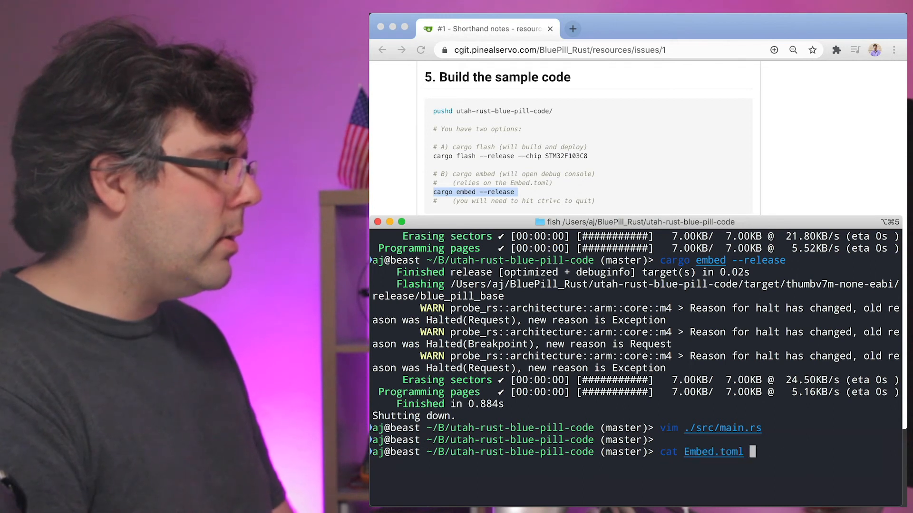
pyautogui.write('bat')
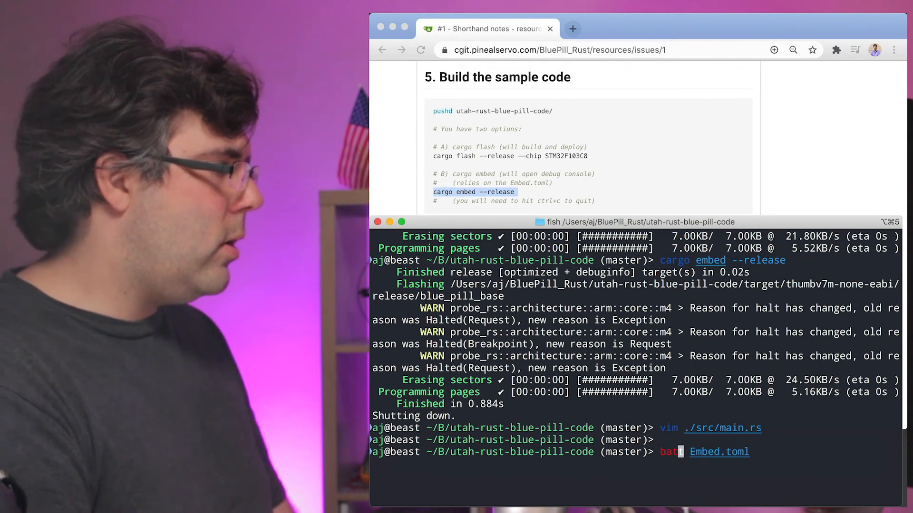
pyautogui.press('Return')
pyautogui.scroll(-1, 635, 364)
pyautogui.scroll(-1, 635, 363)
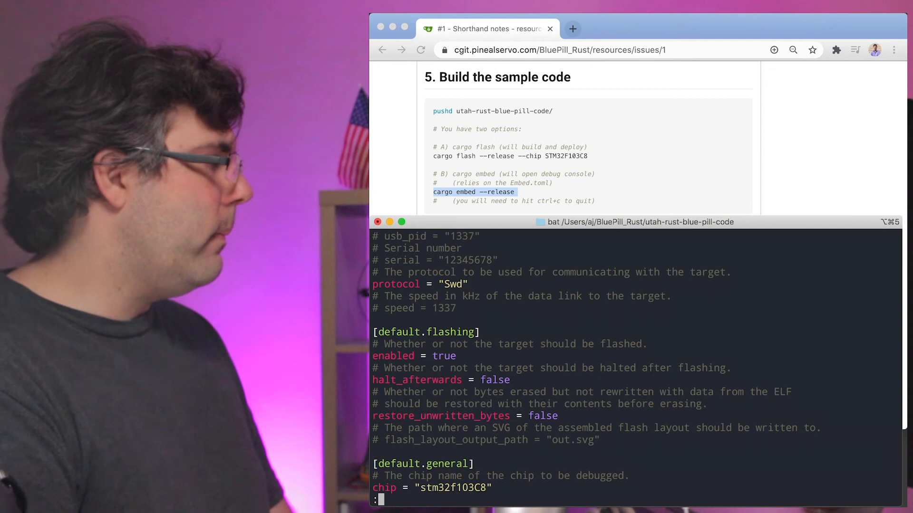
pyautogui.scroll(-3, 635, 365)
pyautogui.scroll(-1, 635, 364)
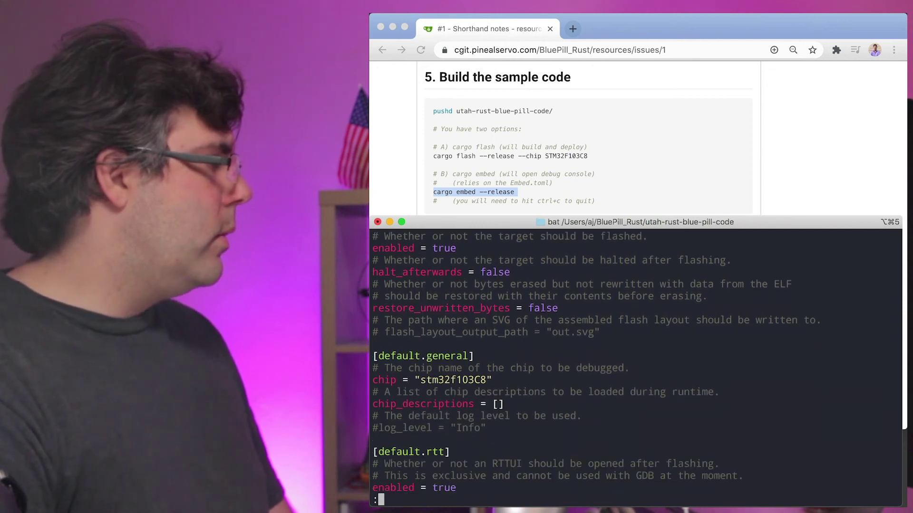
# Step: Highlight the chip = stm32f103C8 line, quit the pager, and recall the previous command
pyautogui.tripleClick(383, 382)
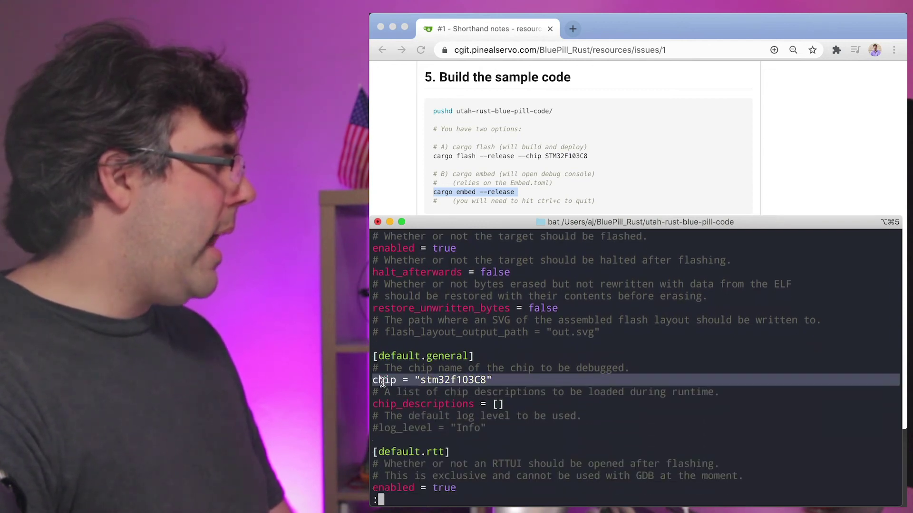
pyautogui.doubleClick(471, 381)
pyautogui.scroll(1, 471, 380)
pyautogui.press('q')
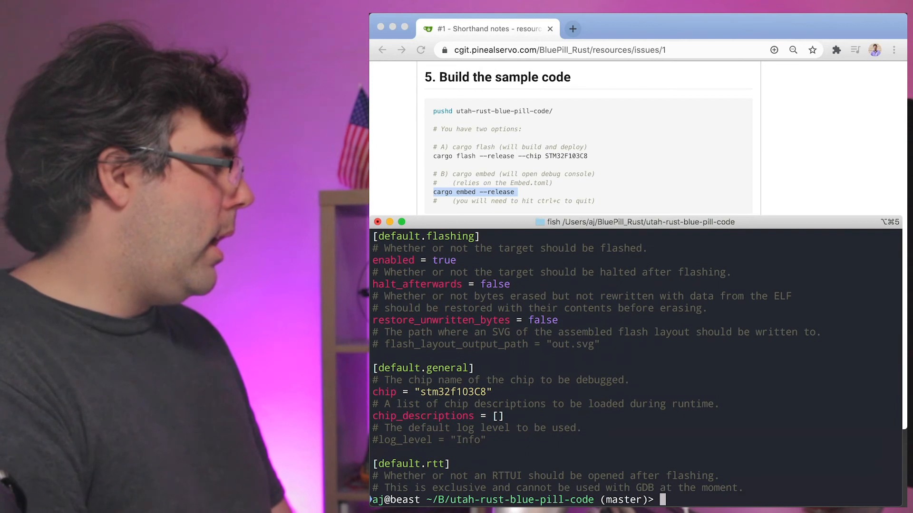
pyautogui.press('Up')
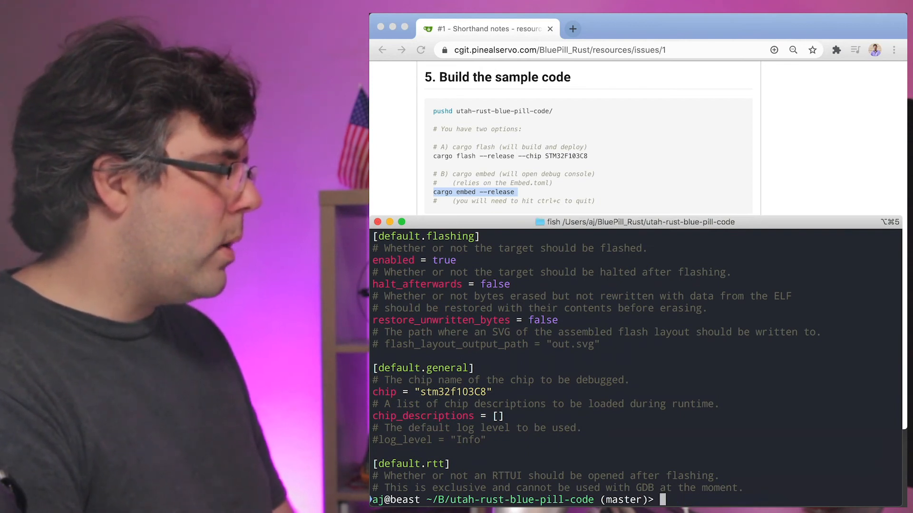
pyautogui.write('cargo flash')
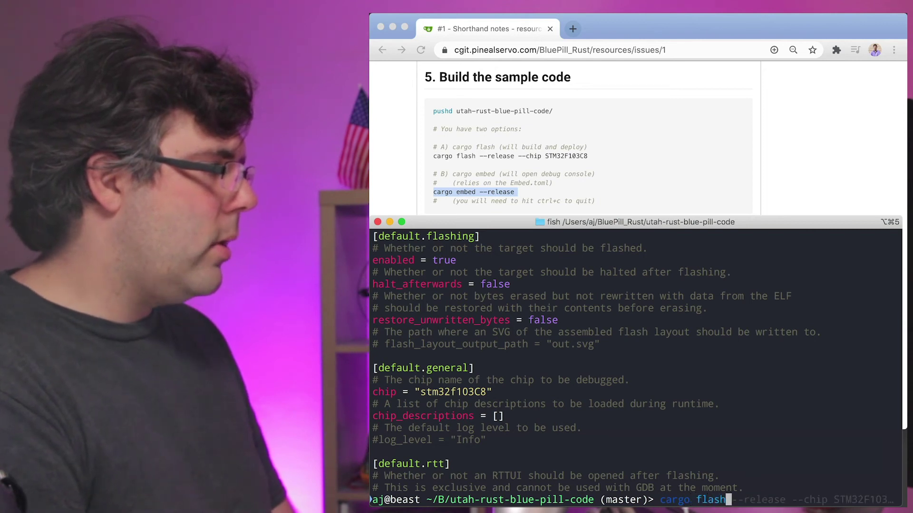
# Step: Run cargo flash --release --chip STM32F103C8, then reopen ./src/main.rs in vim
pyautogui.press('Right')
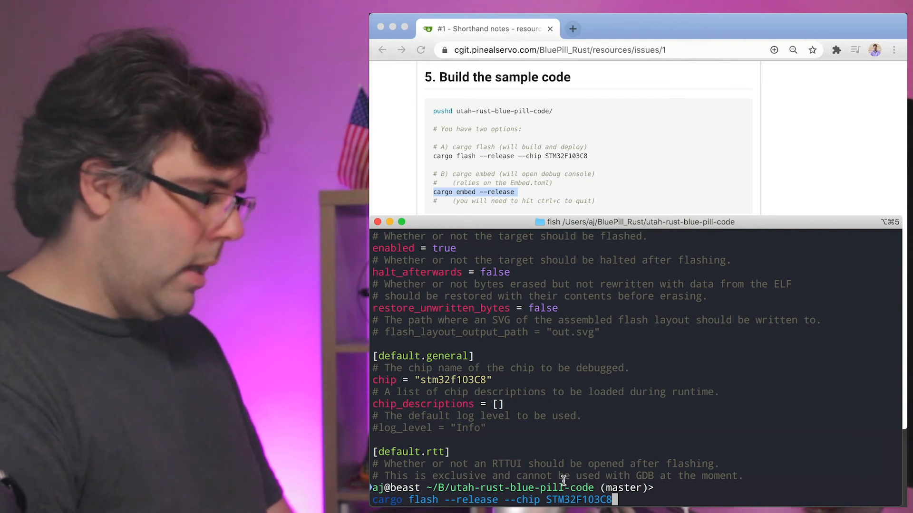
pyautogui.press('Return')
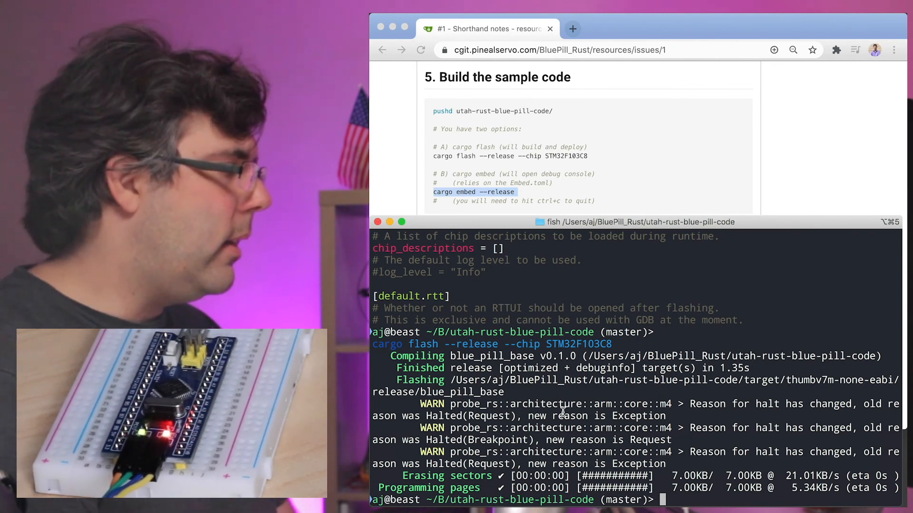
pyautogui.write('vim ./src/main.rs')
pyautogui.press('Return')
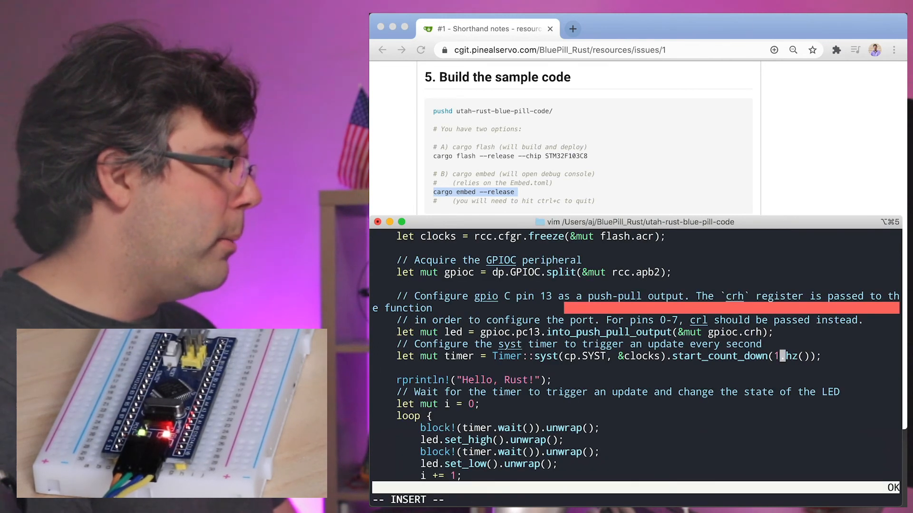
pyautogui.write('wq')
# Step: Write main.rs with :wq, rerun cargo flash --release --chip STM32F103C8, and clear the screen
pyautogui.press('Return')
pyautogui.press('Up')
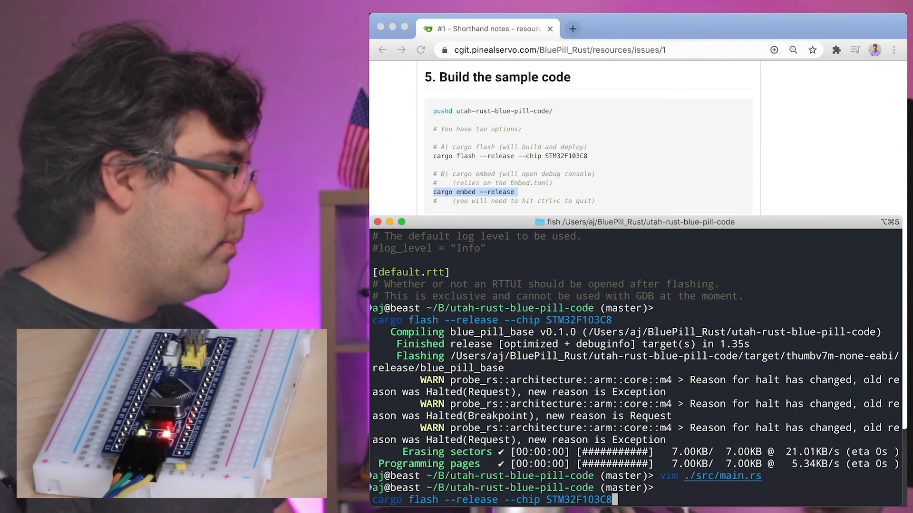
pyautogui.press('Return')
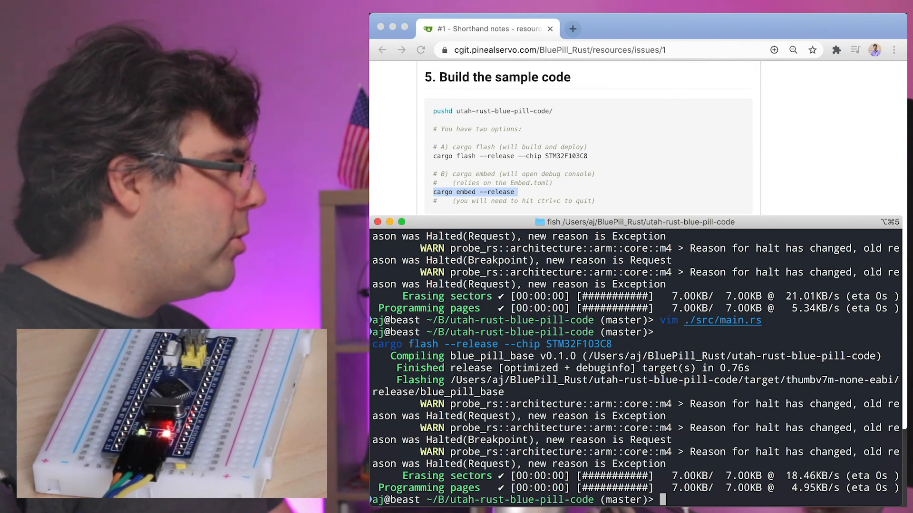
pyautogui.hotkey('ctrl', 'l')
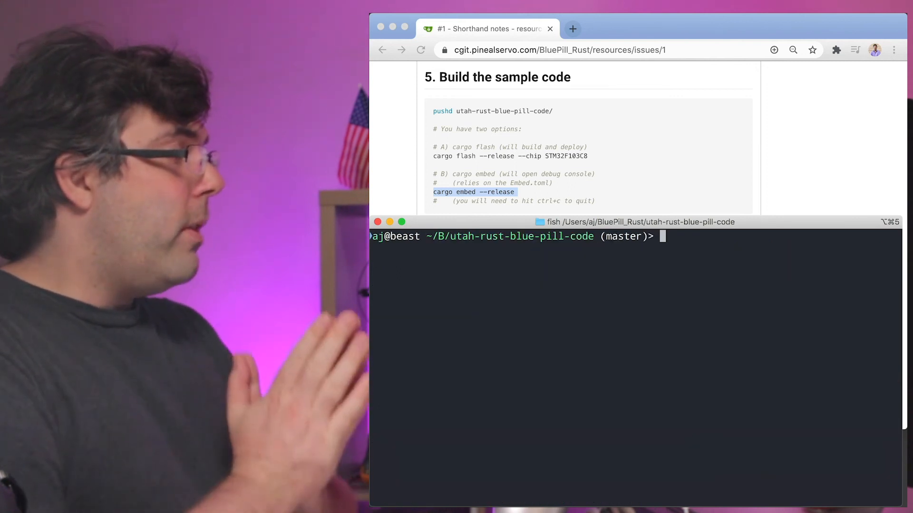